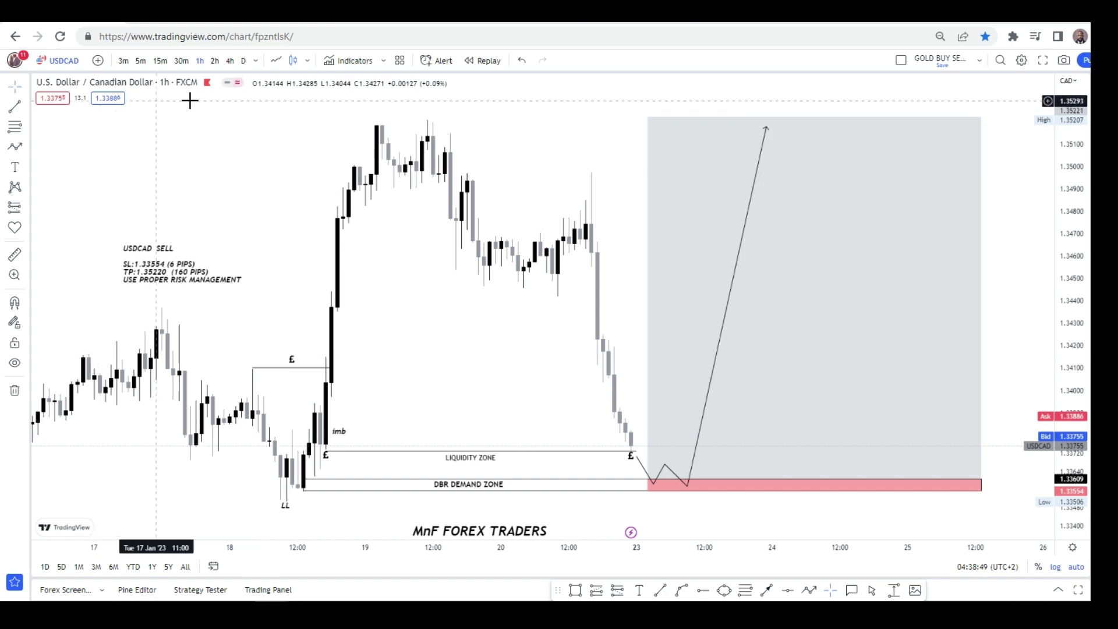
# Change the USDCAD chart's interval from 1 hour to daily.
pyautogui.click(245, 61)
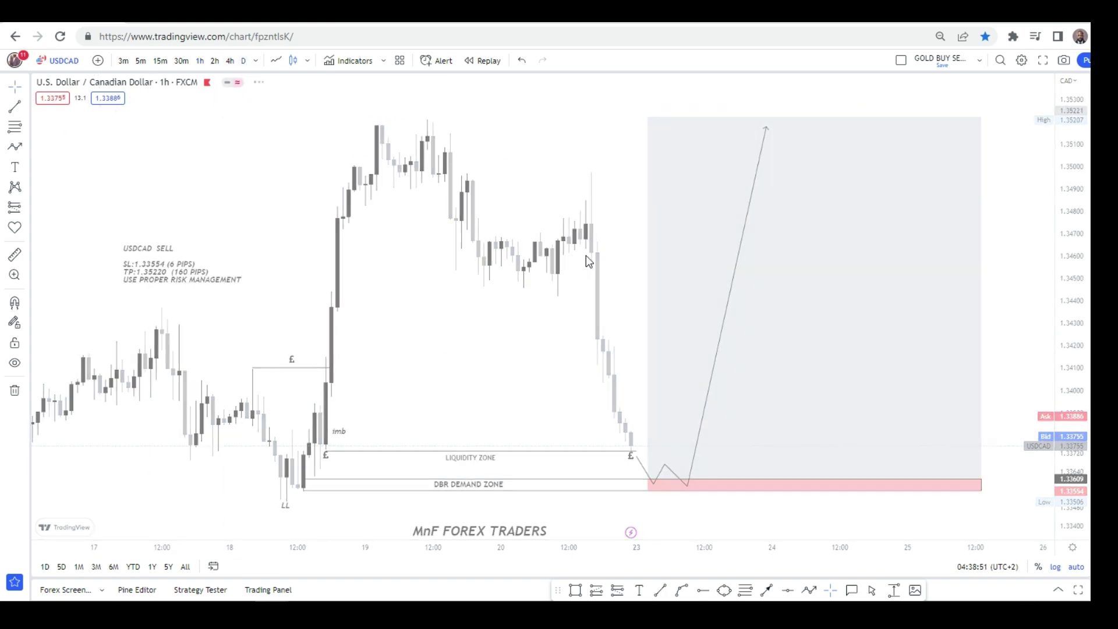
# Zoom out and pan the daily USDCAD chart back to 2008, then zoom in on 2022–2023.
pyautogui.scroll(-5, 895, 215)
pyautogui.scroll(-10, 895, 216)
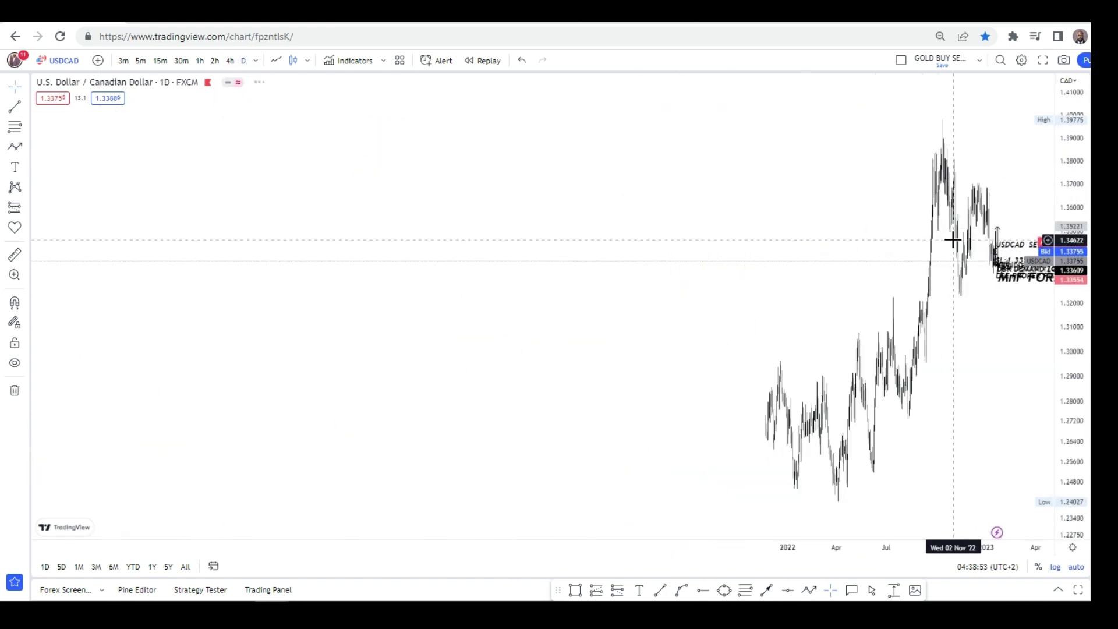
pyautogui.scroll(-10, 810, 290)
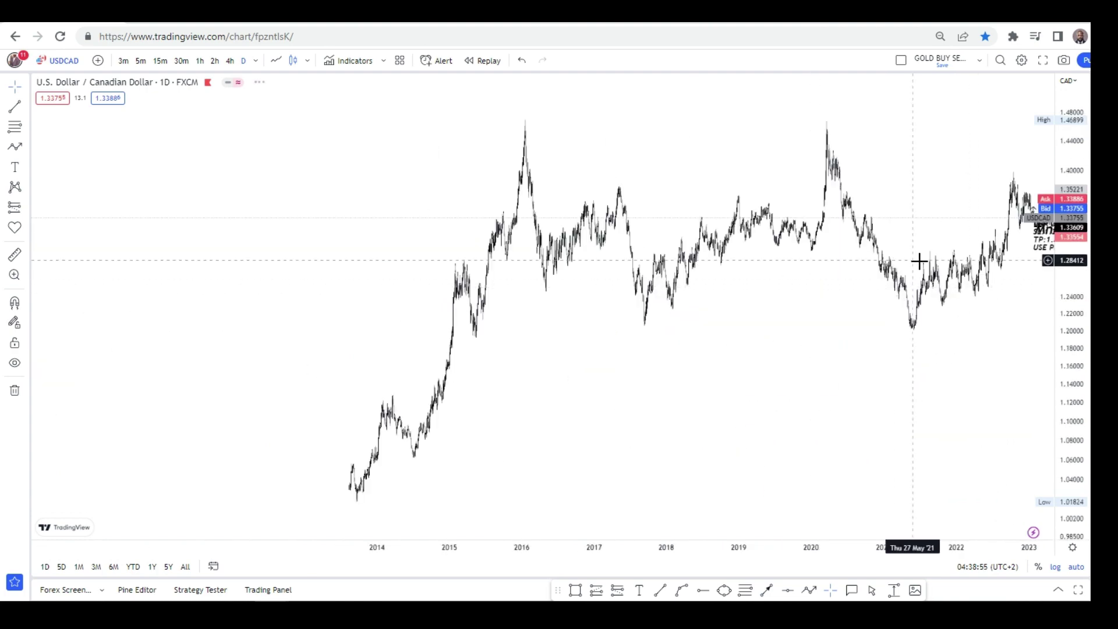
pyautogui.moveTo(606, 387); pyautogui.dragTo(756, 301)
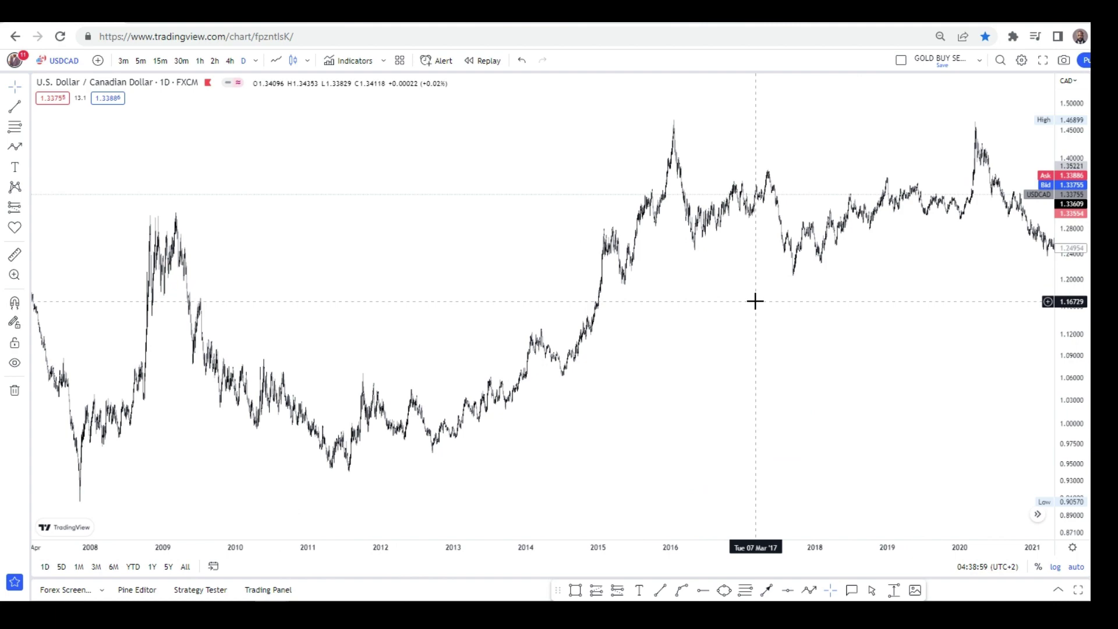
pyautogui.moveTo(795, 327); pyautogui.dragTo(489, 360)
pyautogui.scroll(6, 589, 392)
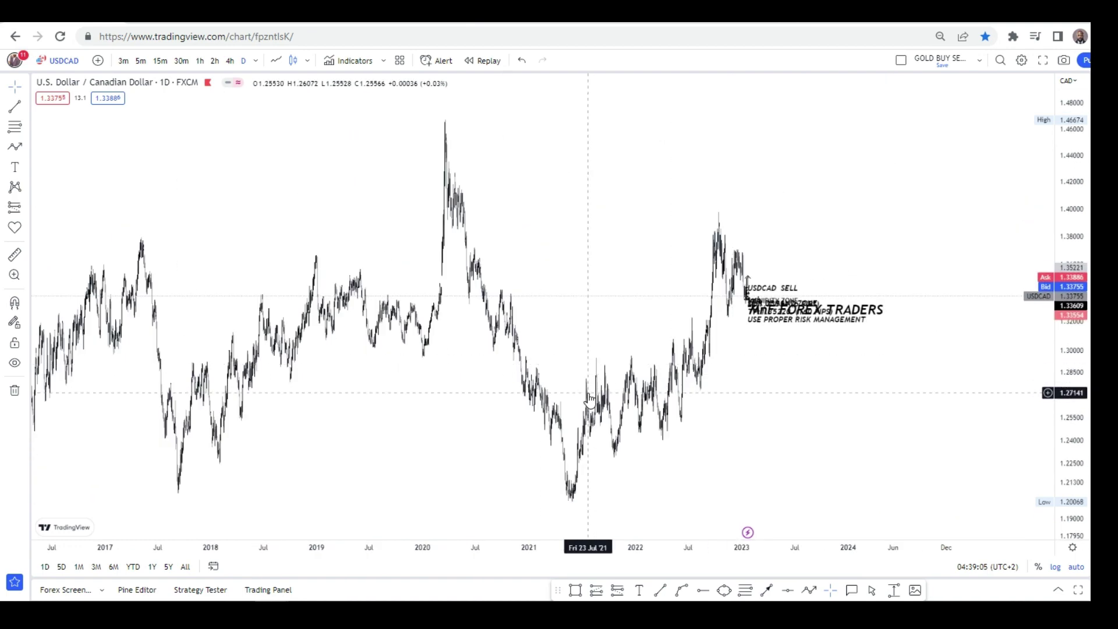
pyautogui.moveTo(348, 402); pyautogui.dragTo(891, 292)
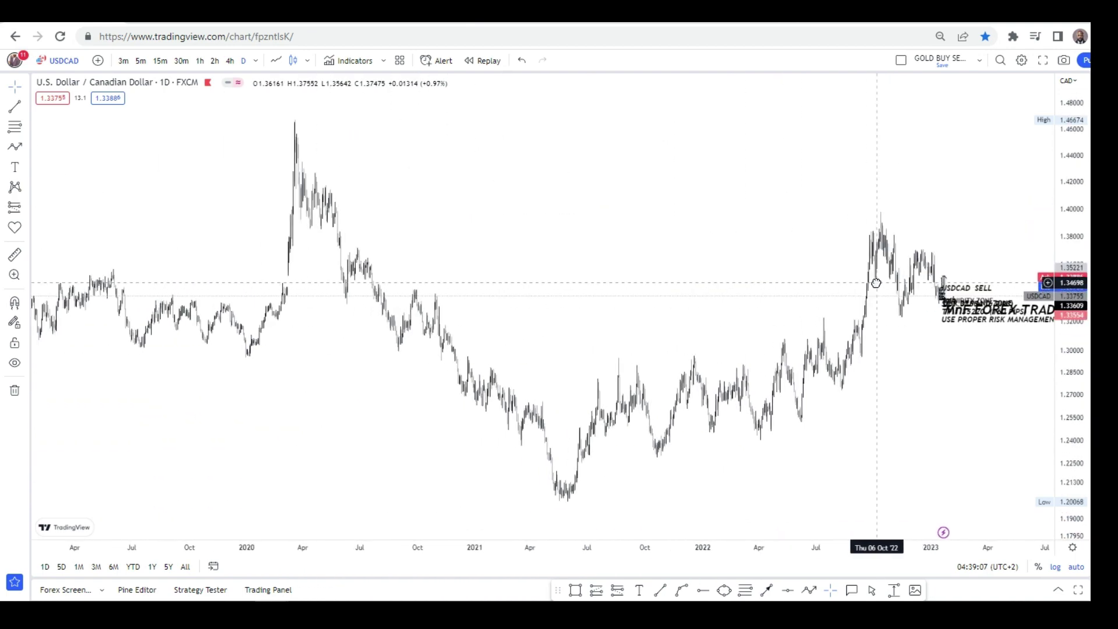
pyautogui.scroll(3, 702, 313)
pyautogui.scroll(4, 708, 315)
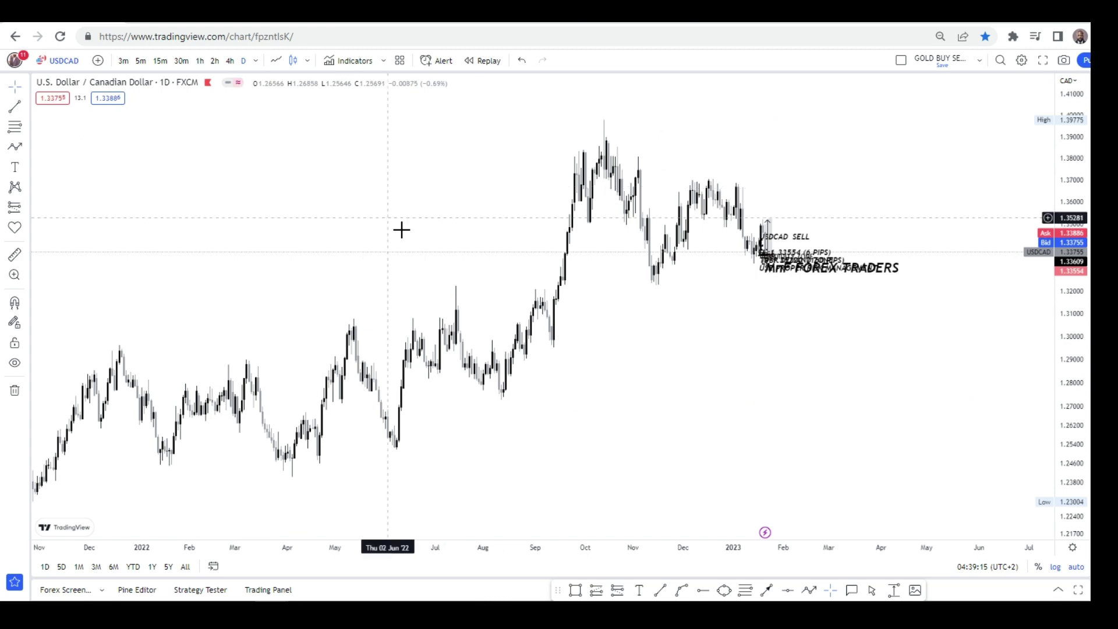
pyautogui.scroll(3, 396, 262)
pyautogui.scroll(-4, 443, 396)
pyautogui.scroll(3, 658, 338)
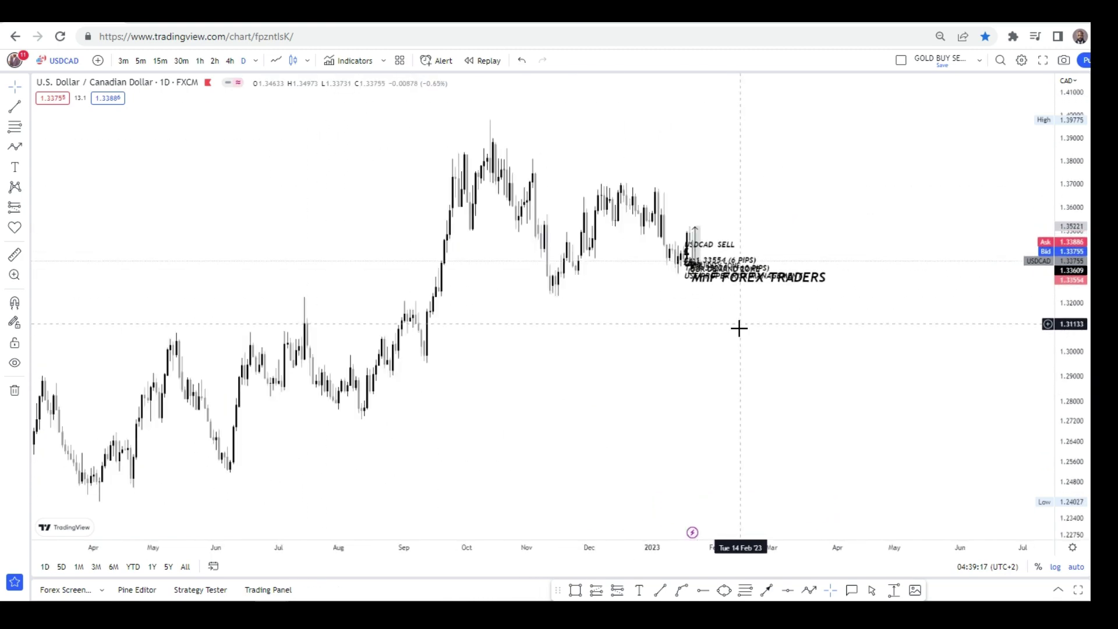
# Switch to 4-hour and center the sell setup with its liquidity and DBR demand zones.
pyautogui.click(231, 62)
pyautogui.scroll(5, 511, 340)
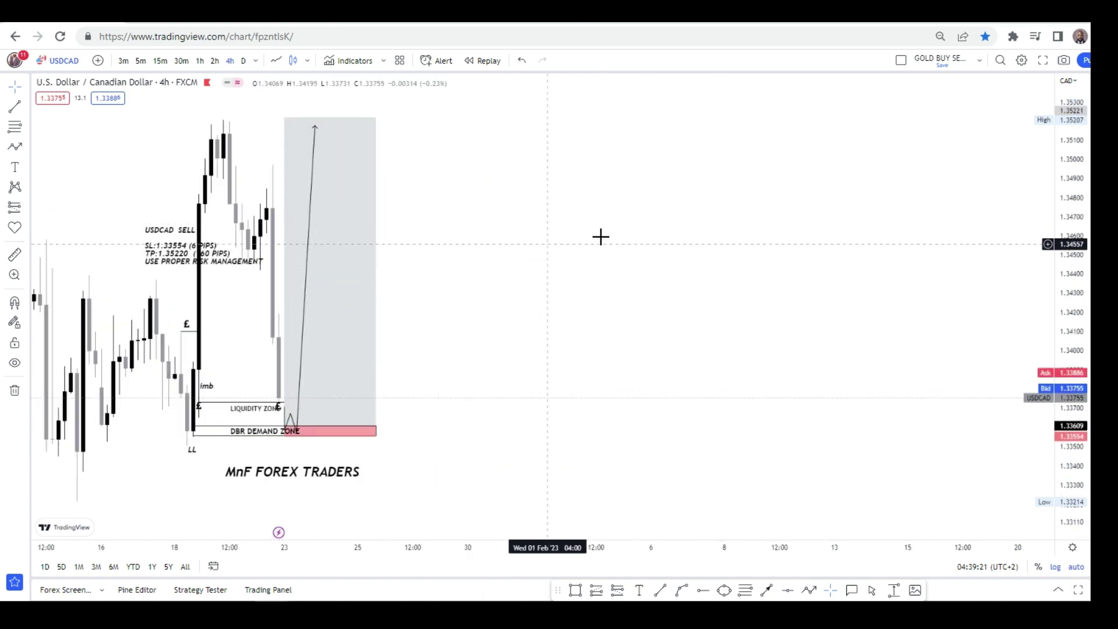
pyautogui.moveTo(600, 237); pyautogui.dragTo(841, 242)
pyautogui.scroll(2, 749, 247)
pyautogui.moveTo(749, 247); pyautogui.dragTo(856, 227)
pyautogui.scroll(1, 884, 219)
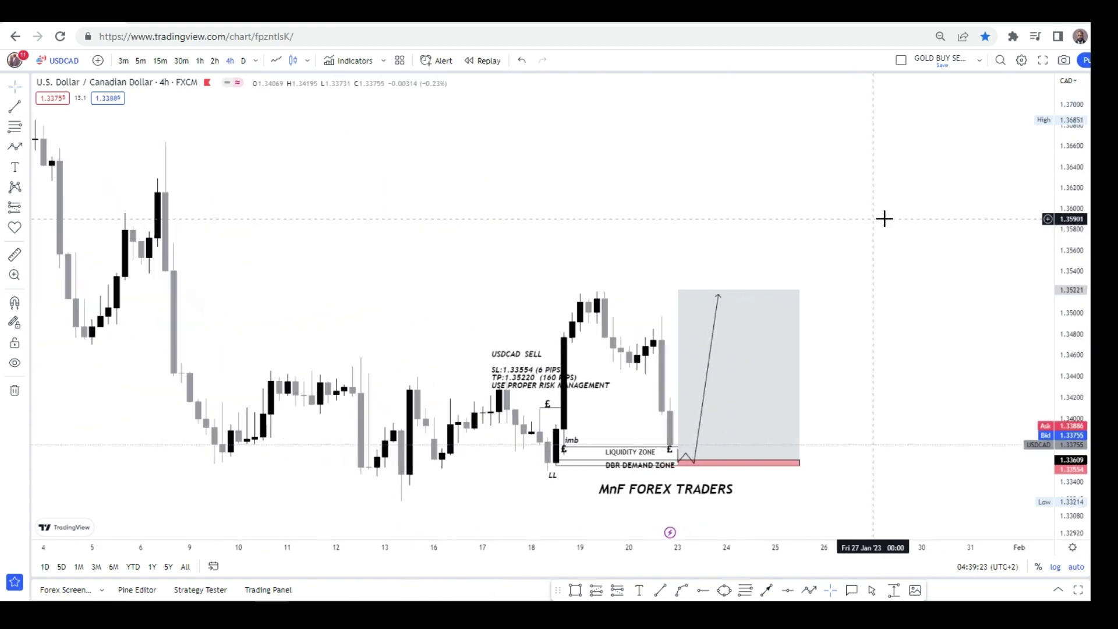
pyautogui.scroll(1, 883, 212)
pyautogui.scroll(-1, 909, 267)
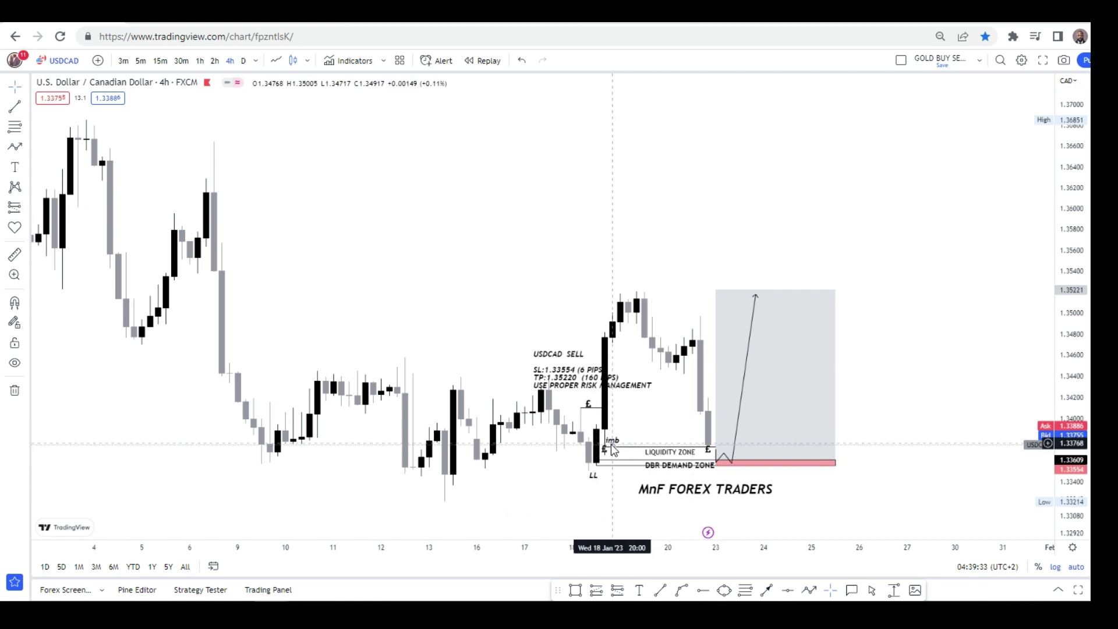
pyautogui.scroll(2, 649, 264)
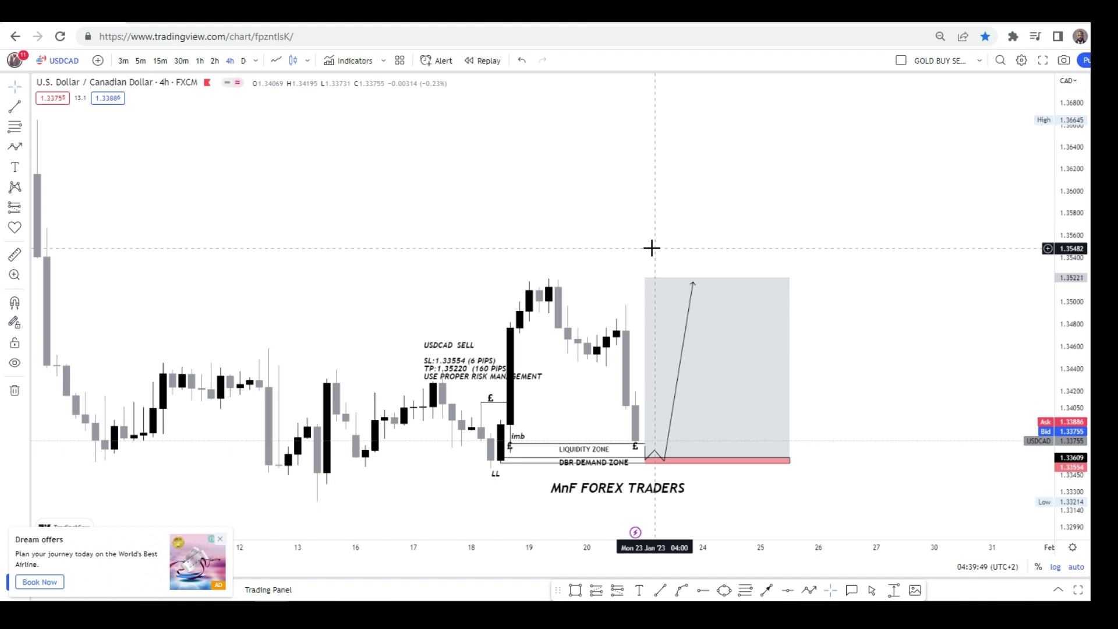
# Switch the chart to the 2-hour timeframe and zoom around the setup.
pyautogui.click(214, 61)
pyautogui.scroll(-2, 744, 238)
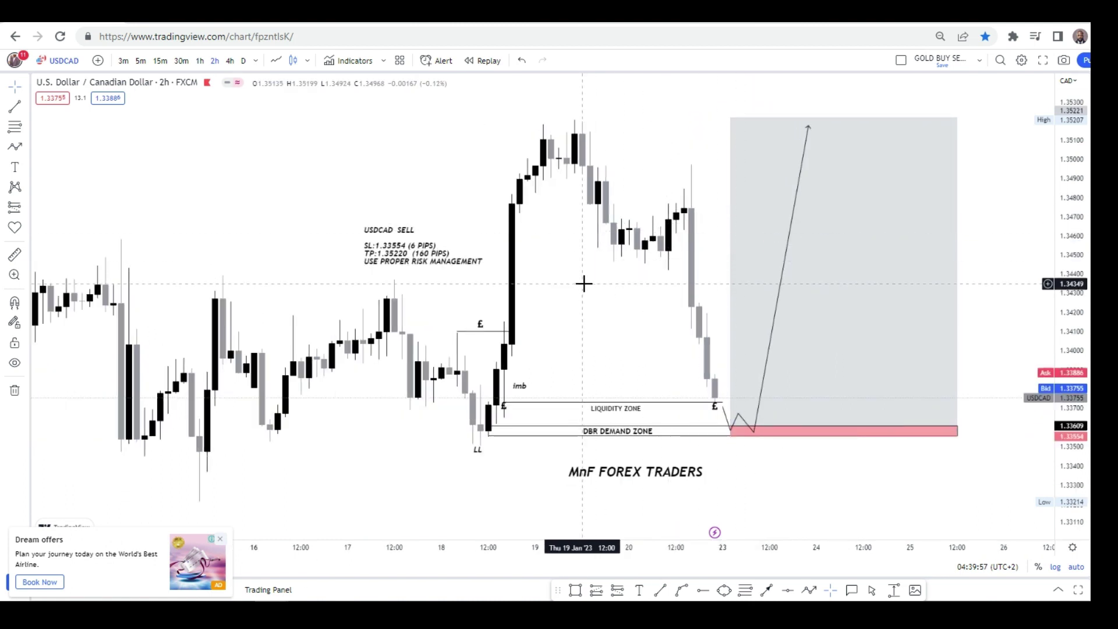
pyautogui.scroll(1, 376, 180)
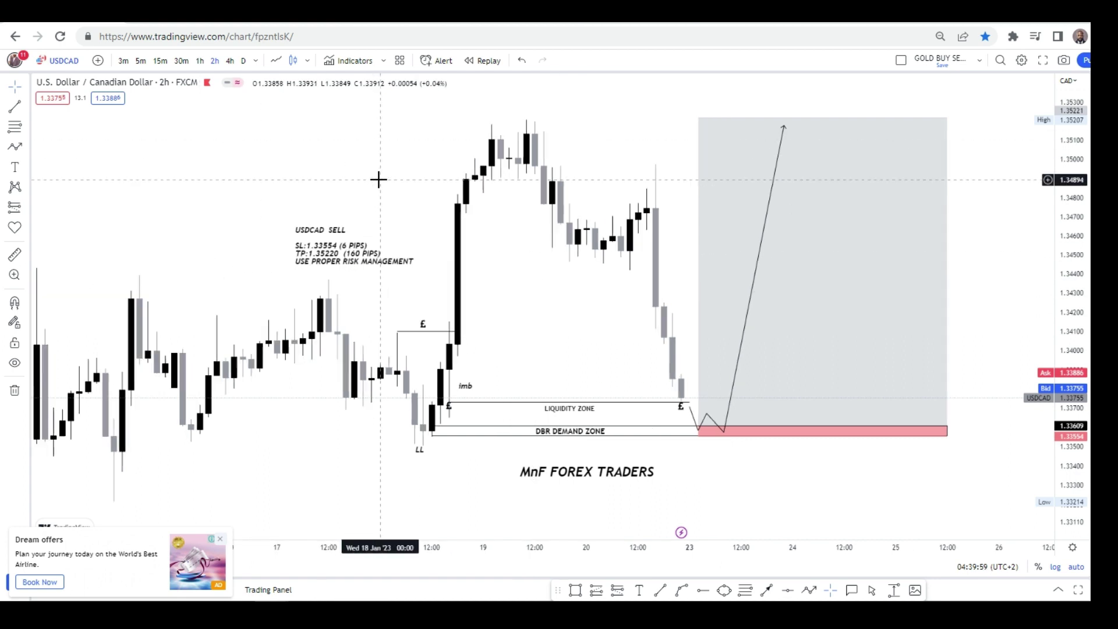
pyautogui.scroll(1, 559, 274)
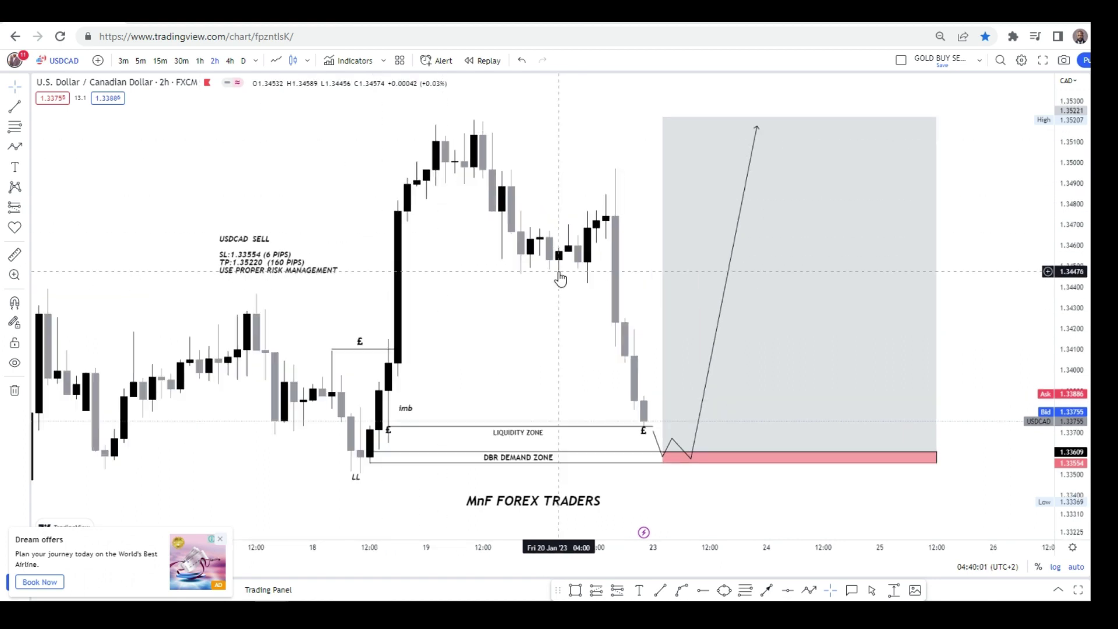
# Switch to the 15-minute timeframe and pan back to the bars before the setup.
pyautogui.click(160, 60)
pyautogui.scroll(-5, 749, 217)
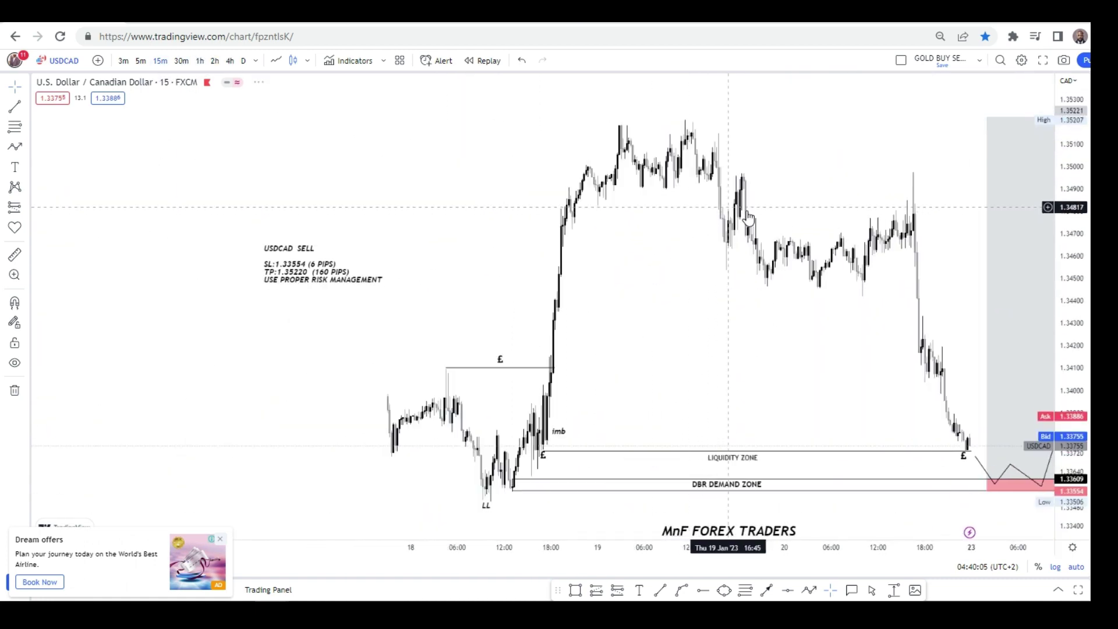
pyautogui.scroll(3, 784, 225)
pyautogui.moveTo(536, 347); pyautogui.dragTo(745, 344)
pyautogui.scroll(3, 722, 299)
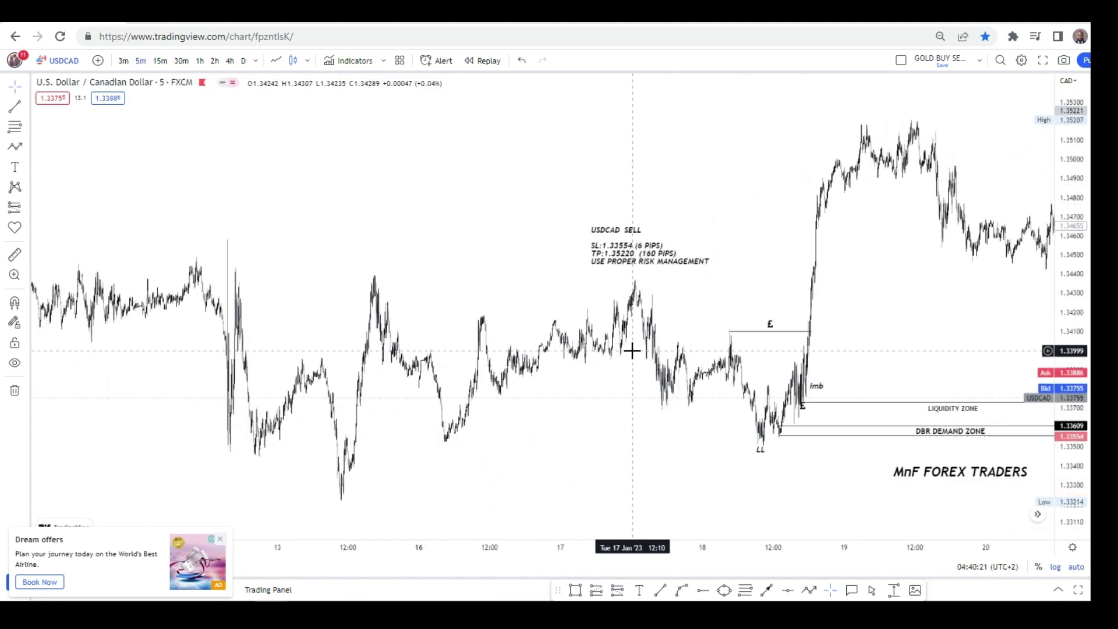
# Frame the LL low and imbalance on the 5-minute chart, then switch to 30 minutes.
pyautogui.scroll(3, 632, 349)
pyautogui.moveTo(634, 349); pyautogui.dragTo(840, 252)
pyautogui.scroll(2, 759, 277)
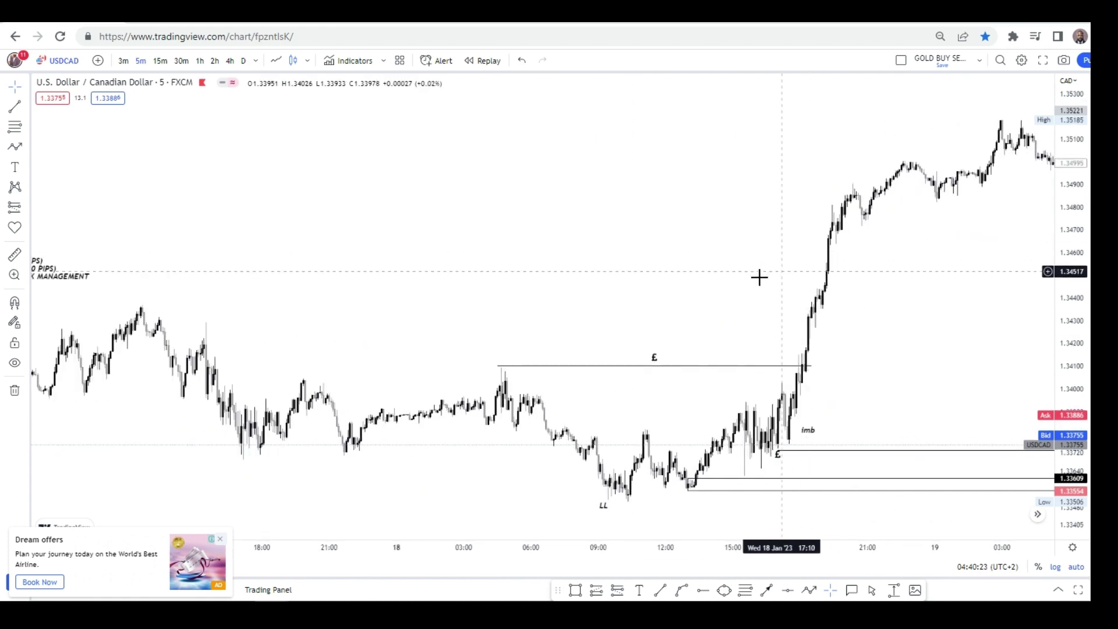
pyautogui.scroll(2, 551, 262)
pyautogui.moveTo(551, 262); pyautogui.dragTo(548, 474)
pyautogui.scroll(3, 786, 242)
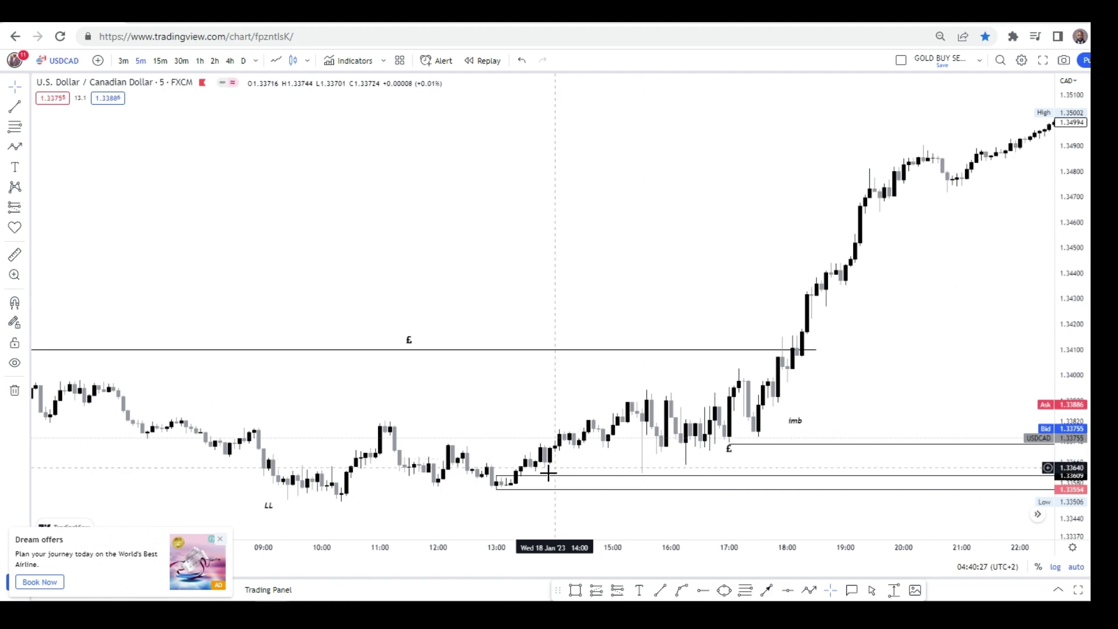
pyautogui.scroll(1, 548, 475)
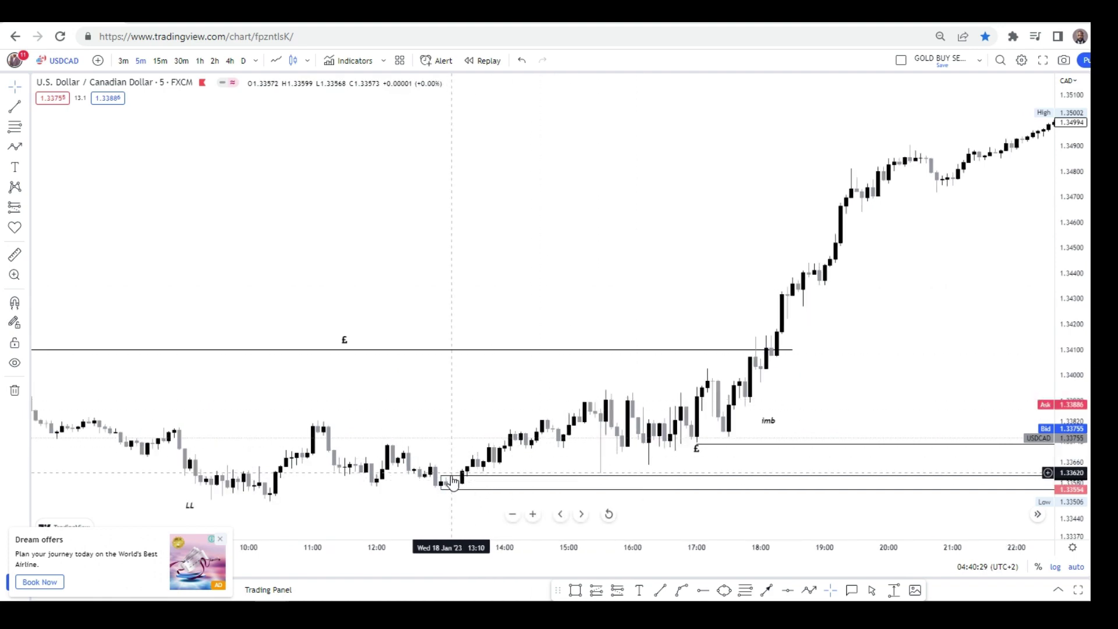
pyautogui.scroll(-5, 679, 340)
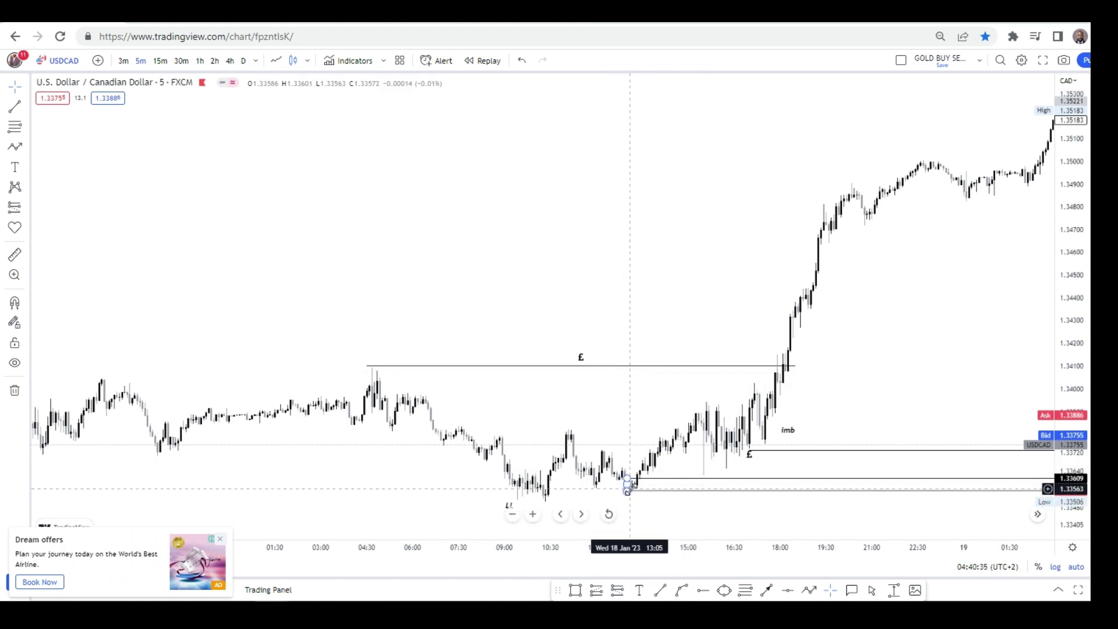
pyautogui.click(182, 61)
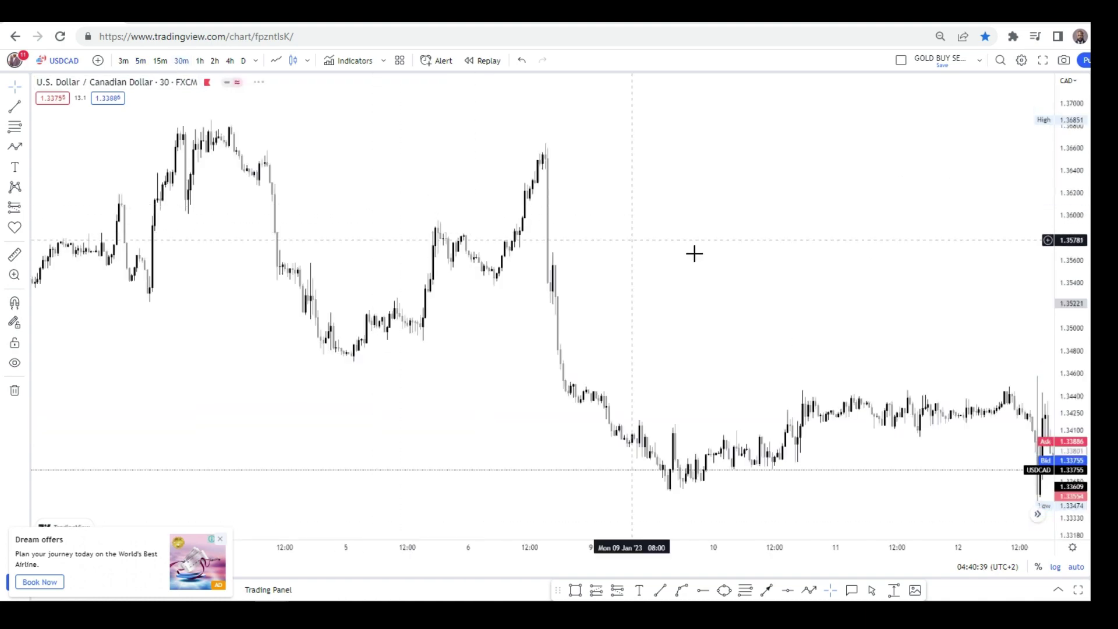
pyautogui.scroll(-5, 636, 252)
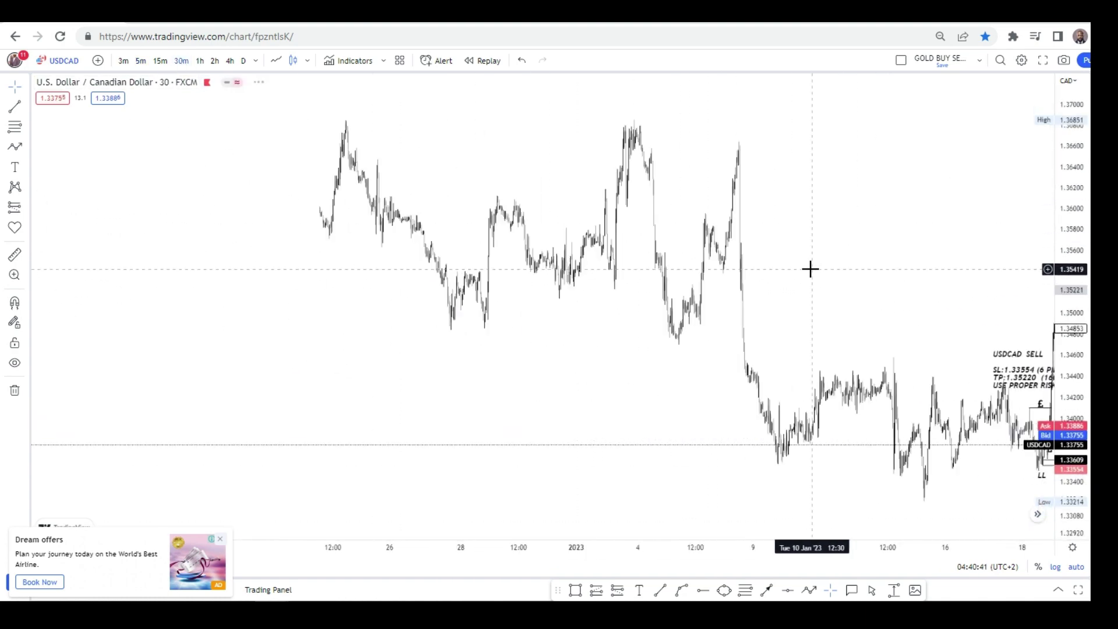
pyautogui.moveTo(809, 268); pyautogui.dragTo(449, 230)
pyautogui.scroll(4, 581, 214)
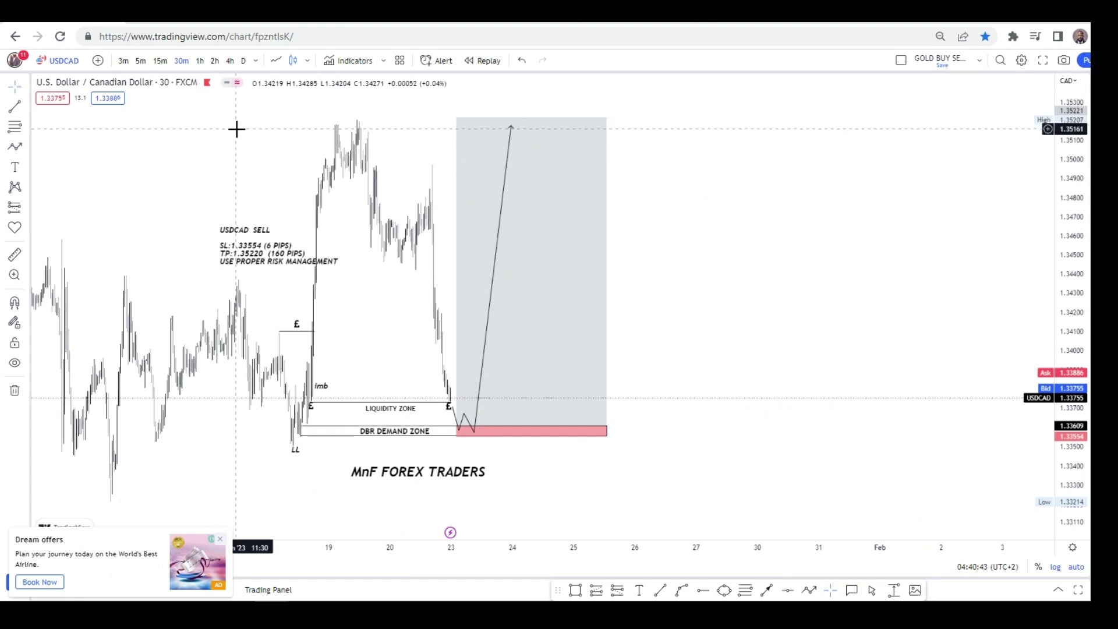
pyautogui.scroll(2, 237, 129)
pyautogui.scroll(-5, 850, 152)
pyautogui.scroll(2, 706, 172)
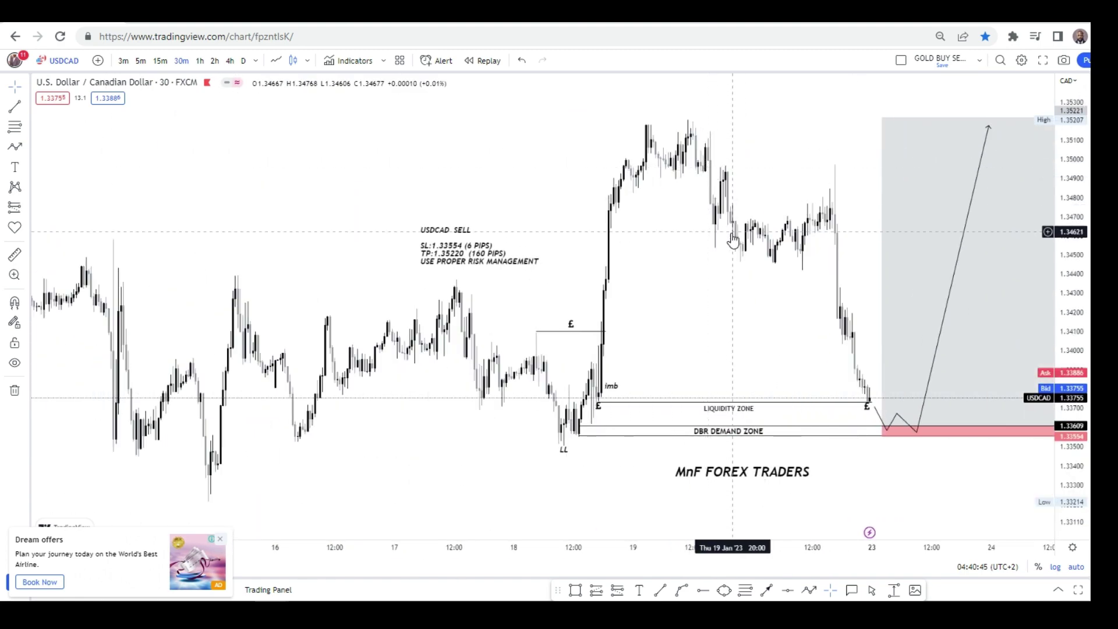
pyautogui.moveTo(732, 239); pyautogui.dragTo(637, 240)
pyautogui.click(160, 61)
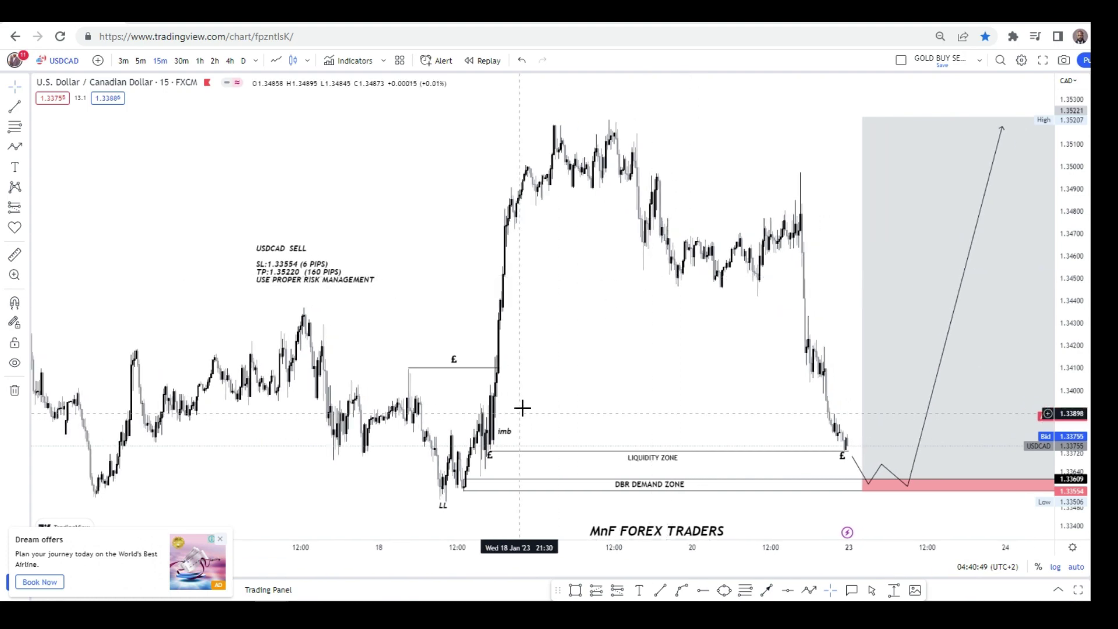
pyautogui.scroll(3, 439, 337)
pyautogui.scroll(2, 826, 330)
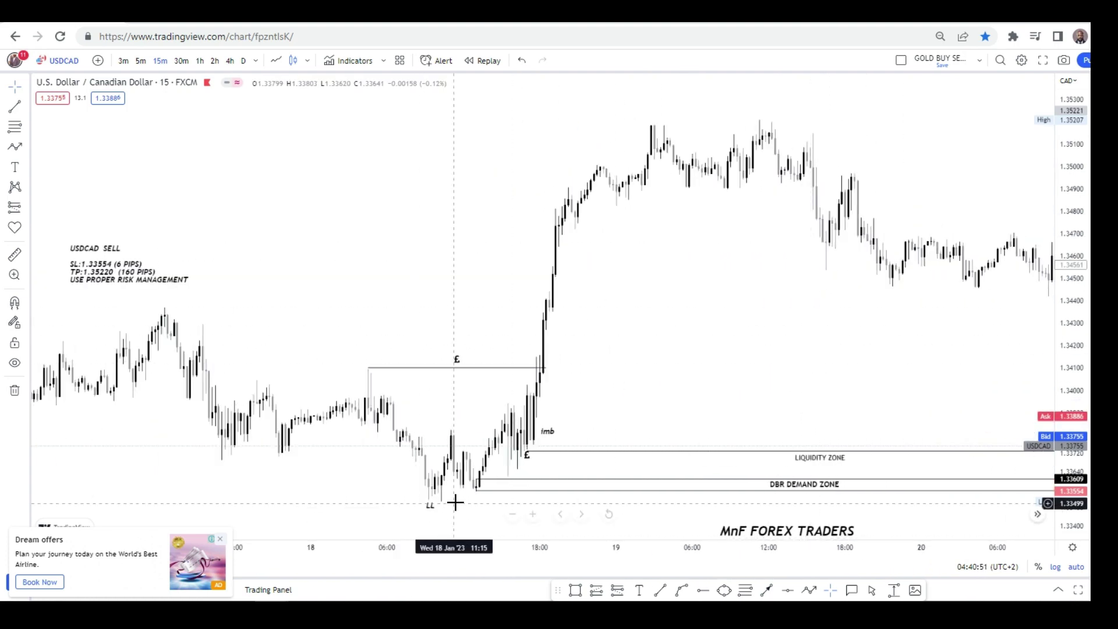
pyautogui.scroll(-4, 896, 292)
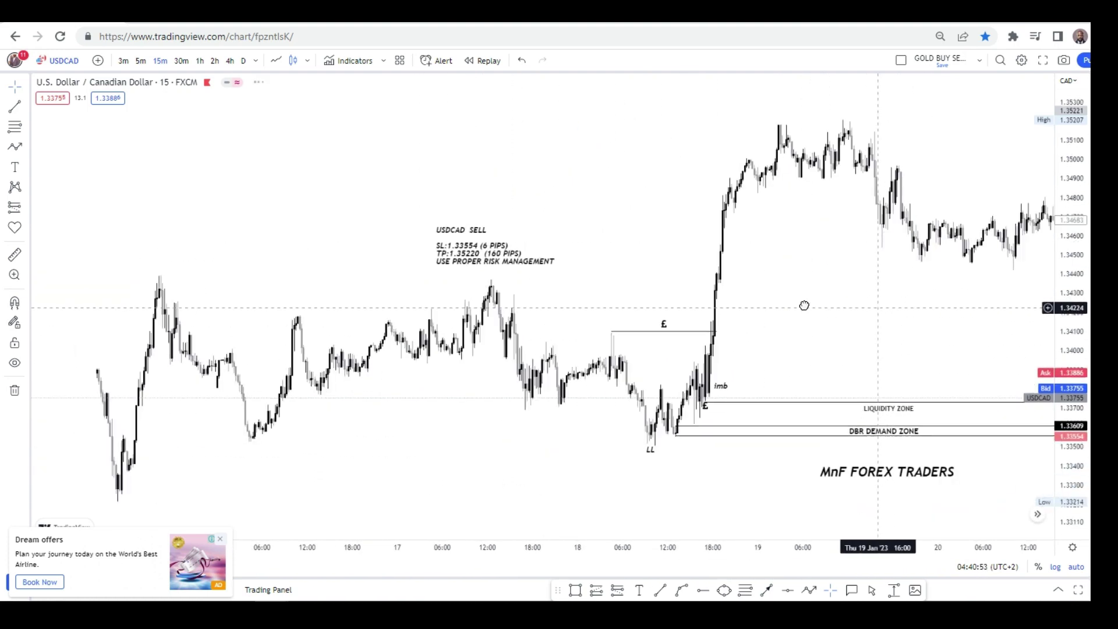
pyautogui.moveTo(804, 305); pyautogui.dragTo(584, 295)
pyautogui.scroll(1, 753, 302)
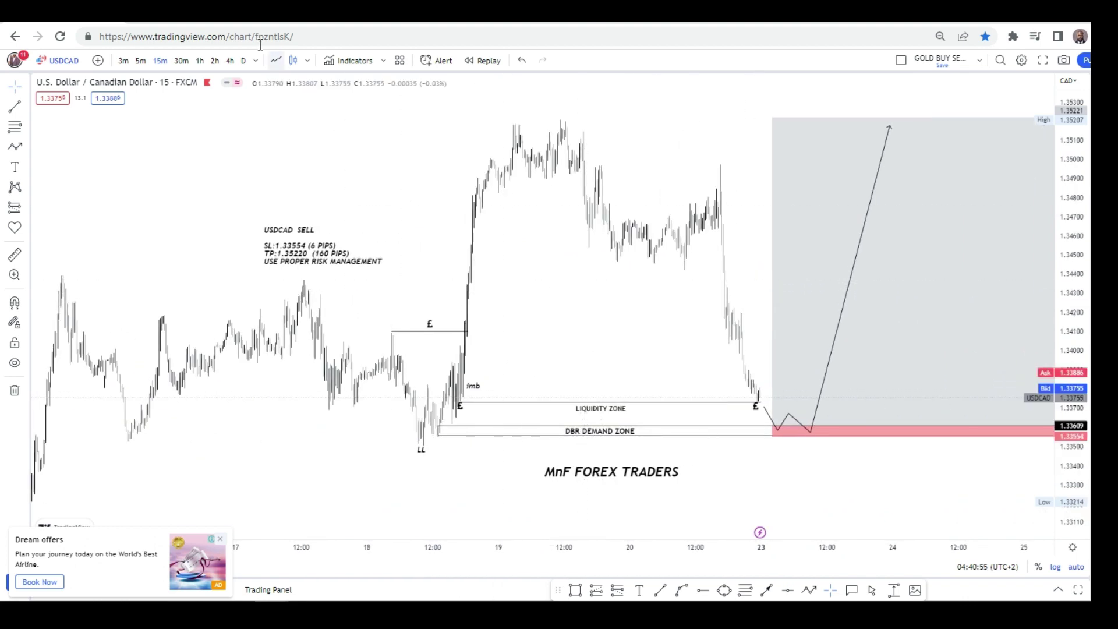
pyautogui.click(182, 61)
pyautogui.scroll(4, 588, 256)
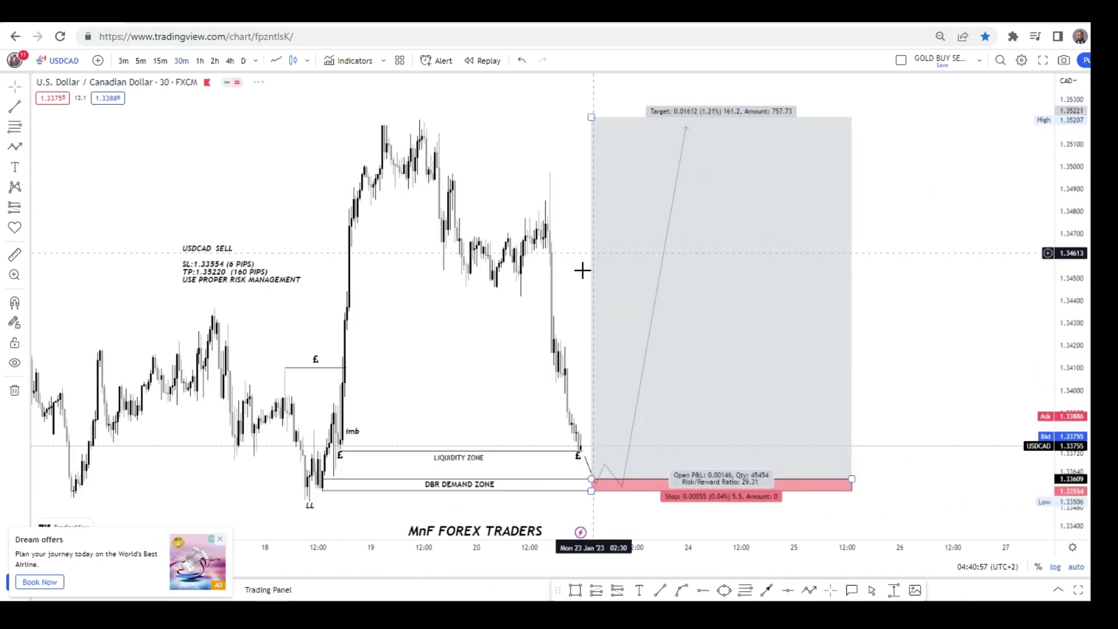
pyautogui.moveTo(289, 311); pyautogui.dragTo(580, 289)
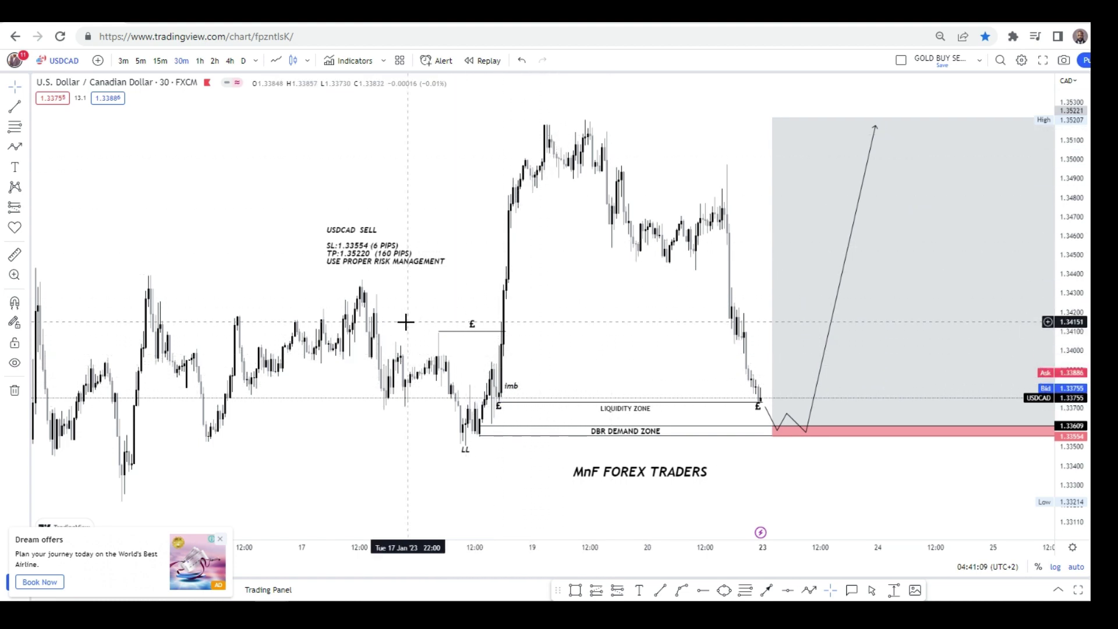
# Add a CHOCH text label at font size 12 below the £ line.
pyautogui.click(472, 324)
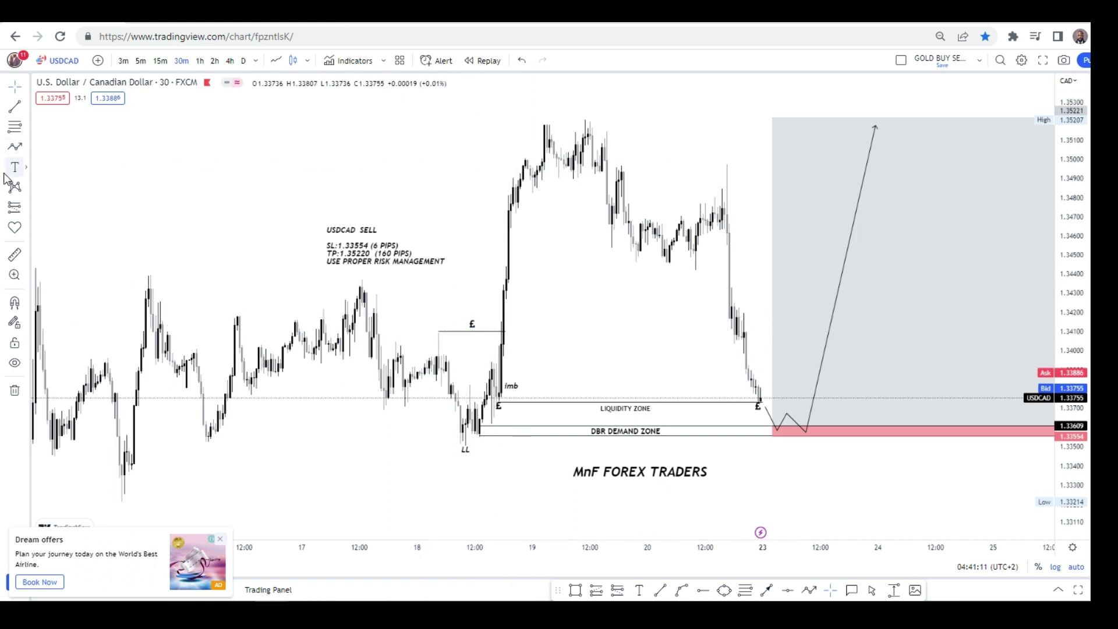
pyautogui.click(458, 341)
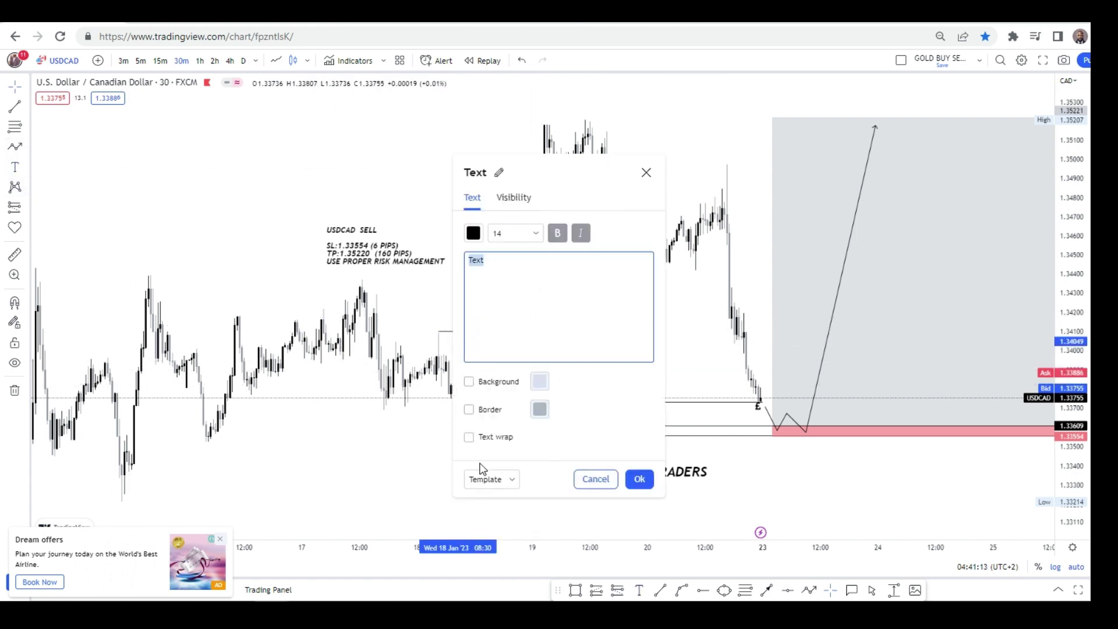
pyautogui.click(480, 475)
pyautogui.click(488, 478)
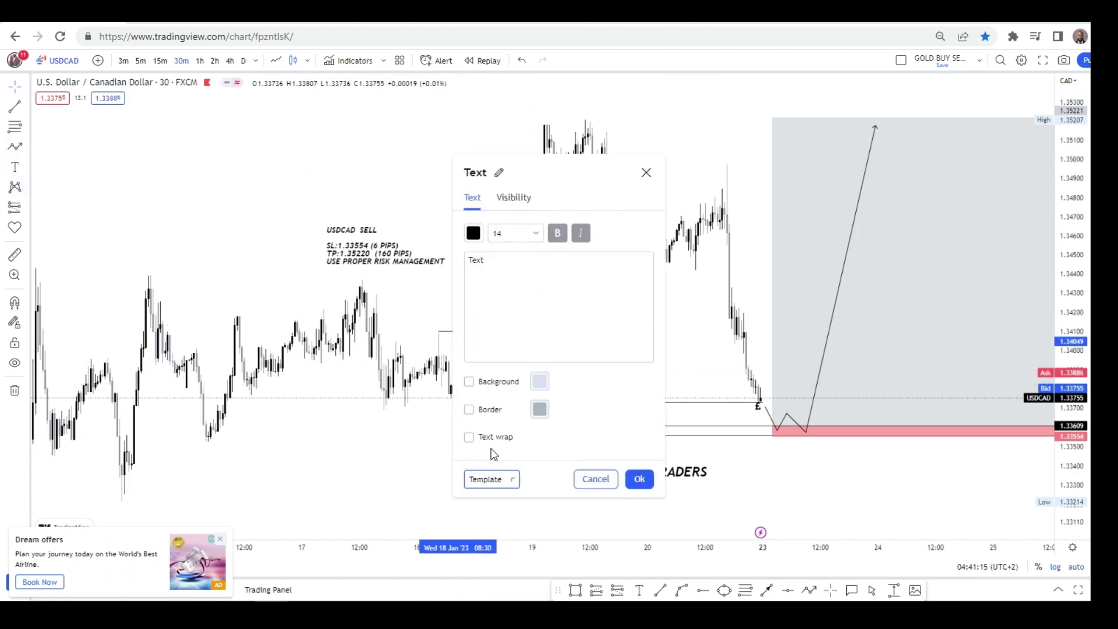
pyautogui.click(517, 235)
pyautogui.click(499, 291)
pyautogui.click(474, 344)
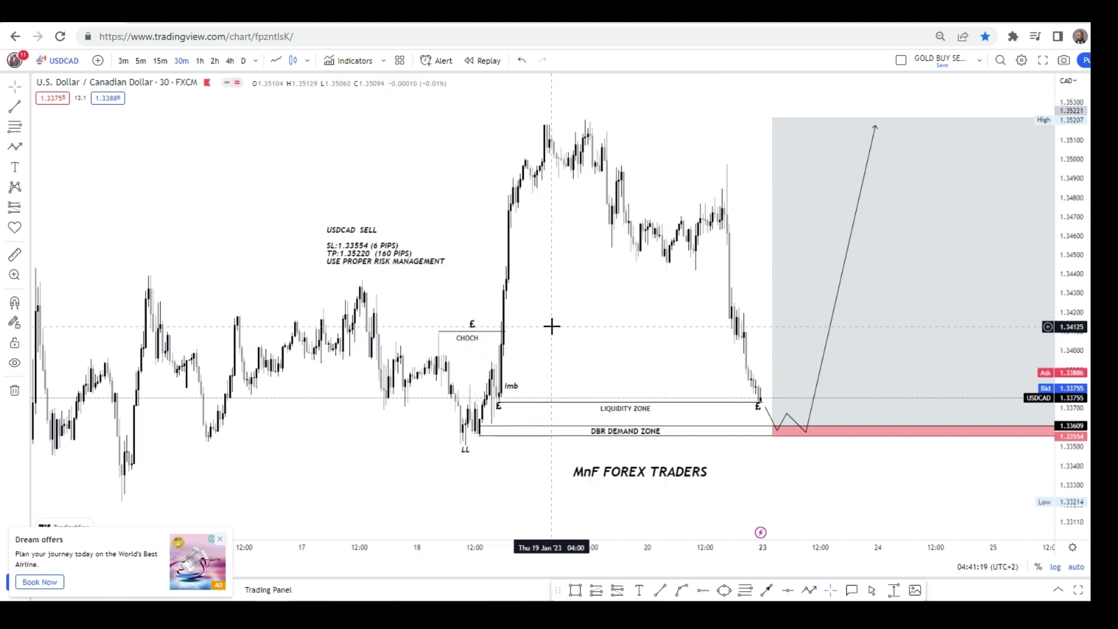
pyautogui.moveTo(625, 301); pyautogui.dragTo(565, 301)
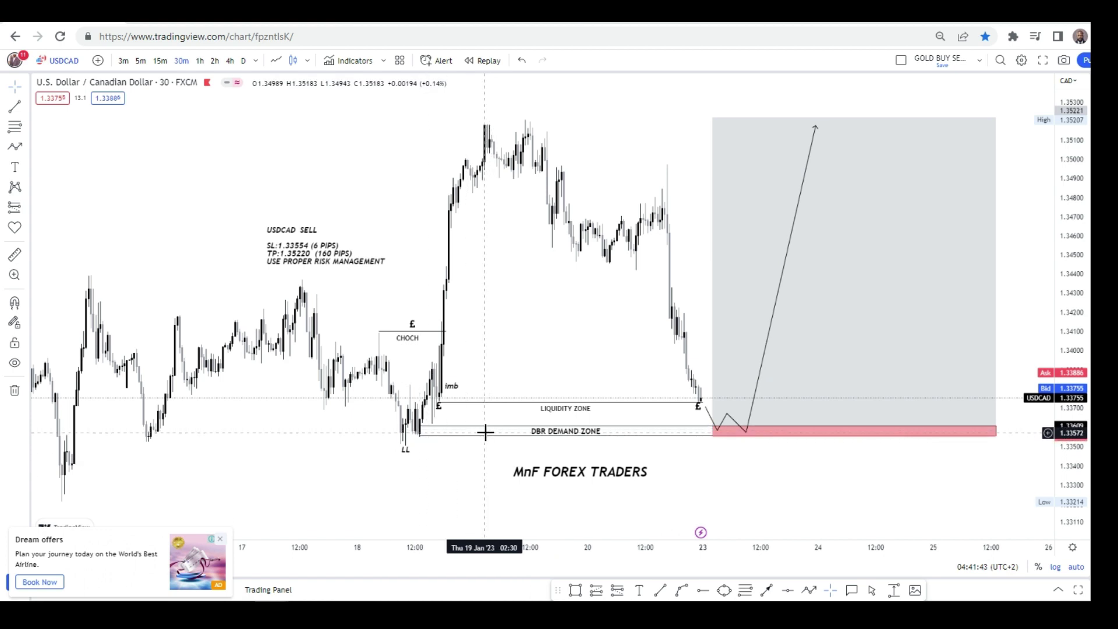
pyautogui.click(515, 434)
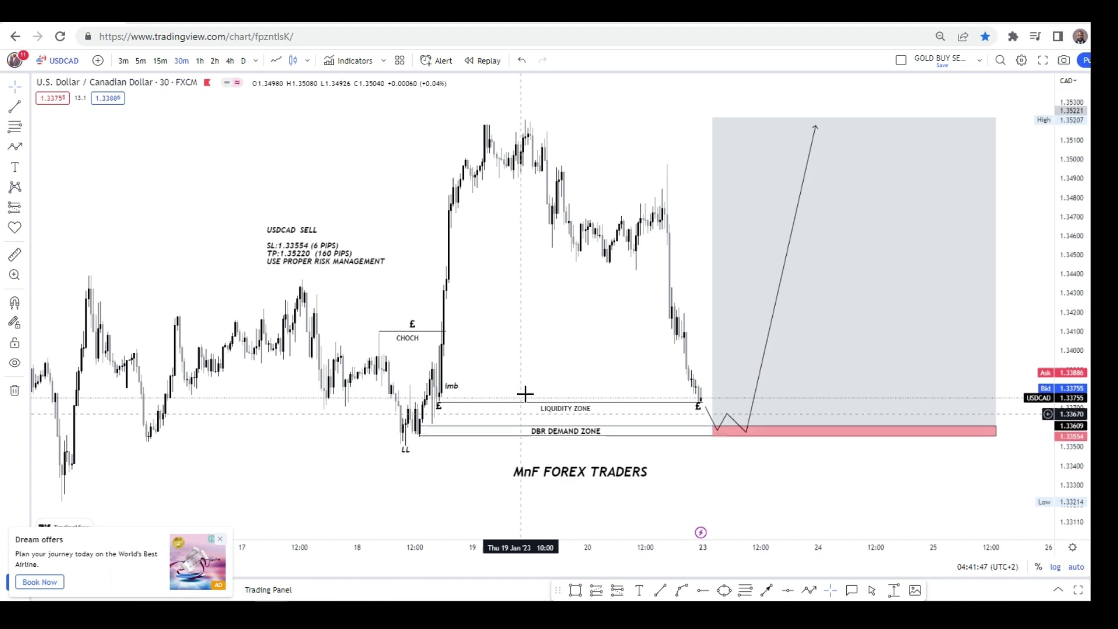
pyautogui.moveTo(614, 347); pyautogui.dragTo(582, 332)
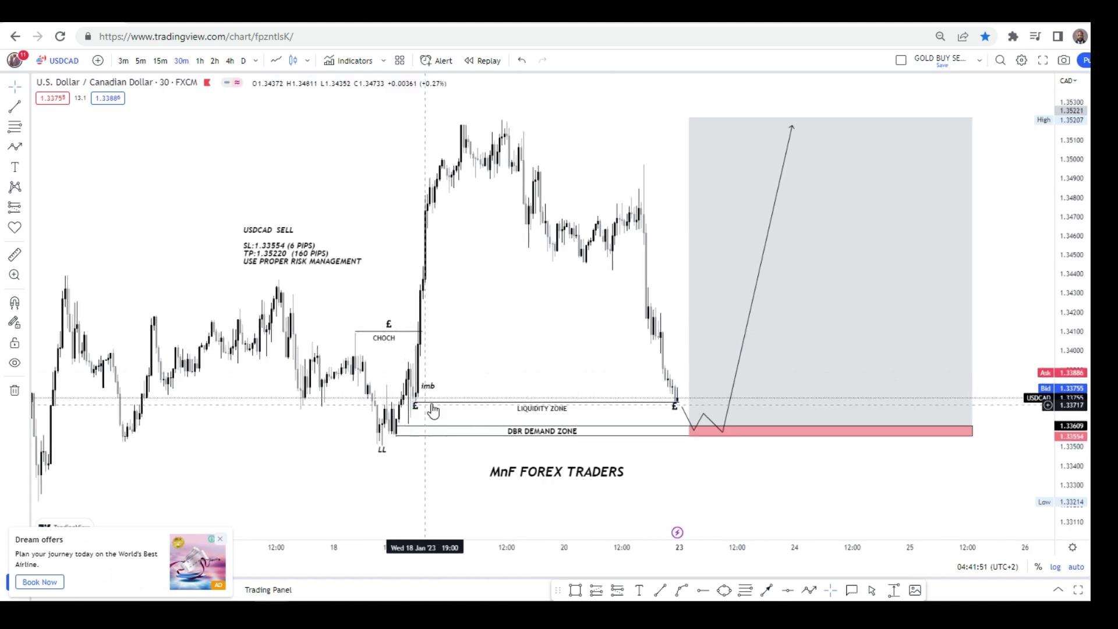
pyautogui.click(691, 399)
pyautogui.click(676, 399)
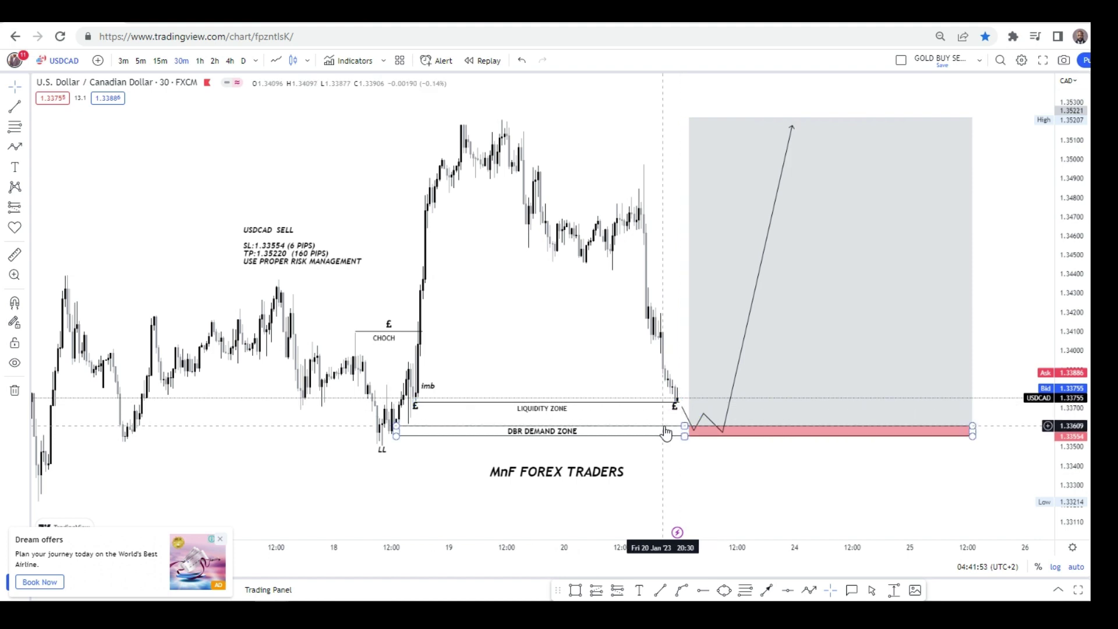
pyautogui.click(408, 431)
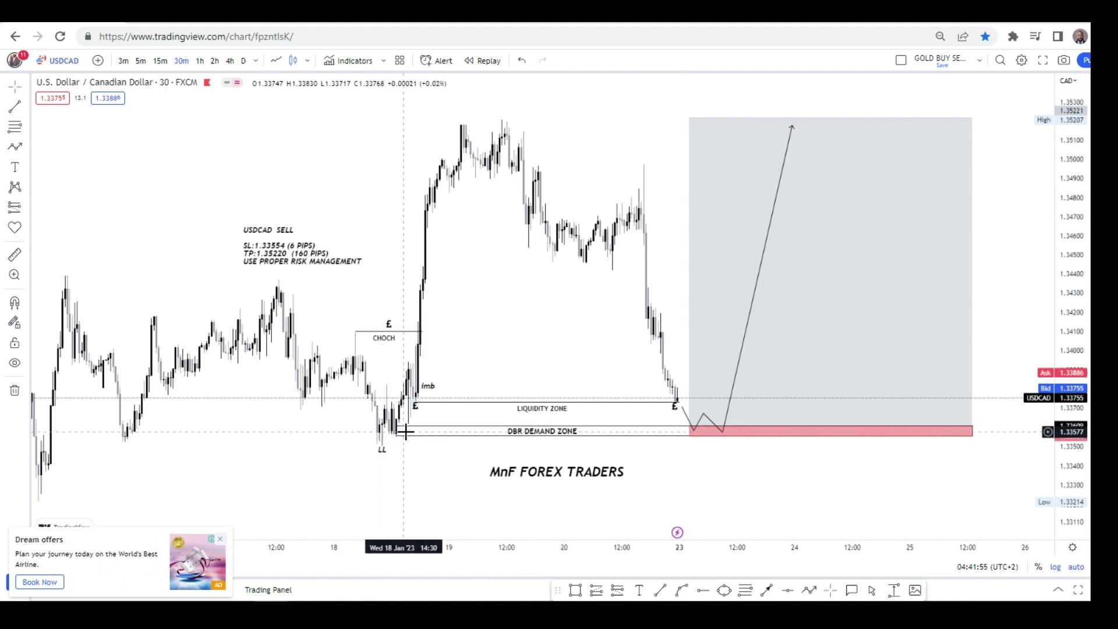
pyautogui.click(462, 431)
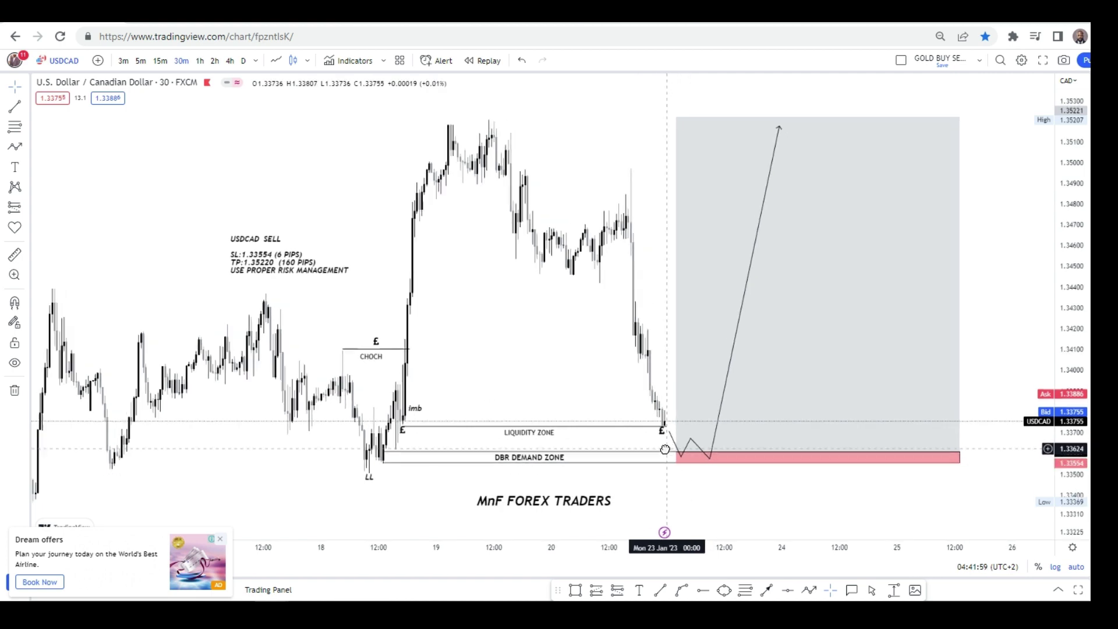
pyautogui.moveTo(674, 447); pyautogui.dragTo(661, 446)
pyautogui.scroll(1, 591, 387)
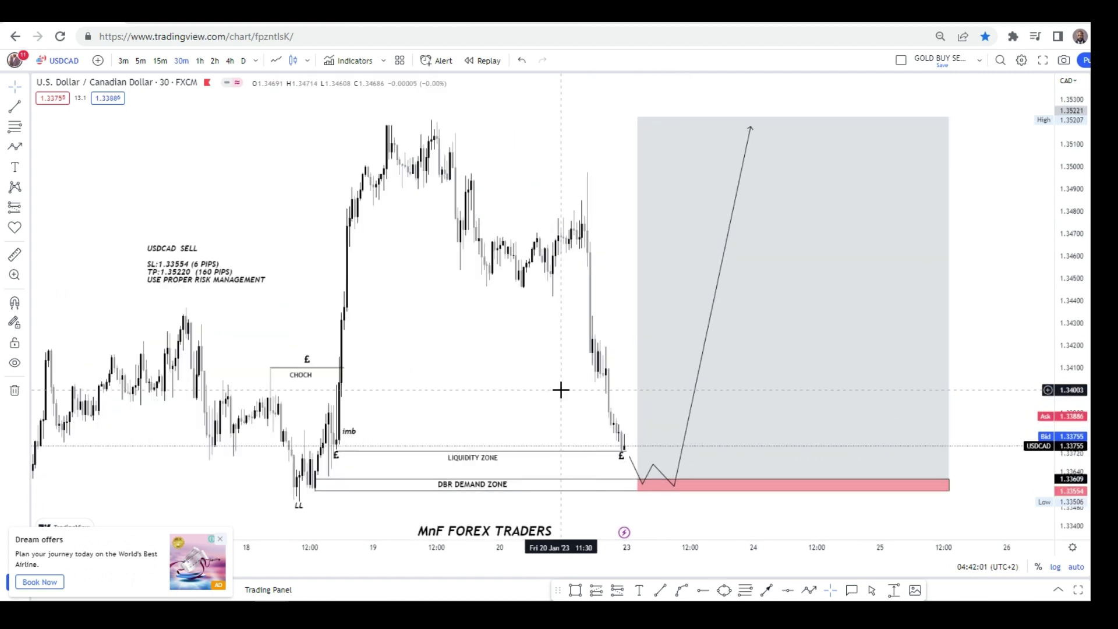
pyautogui.click(689, 489)
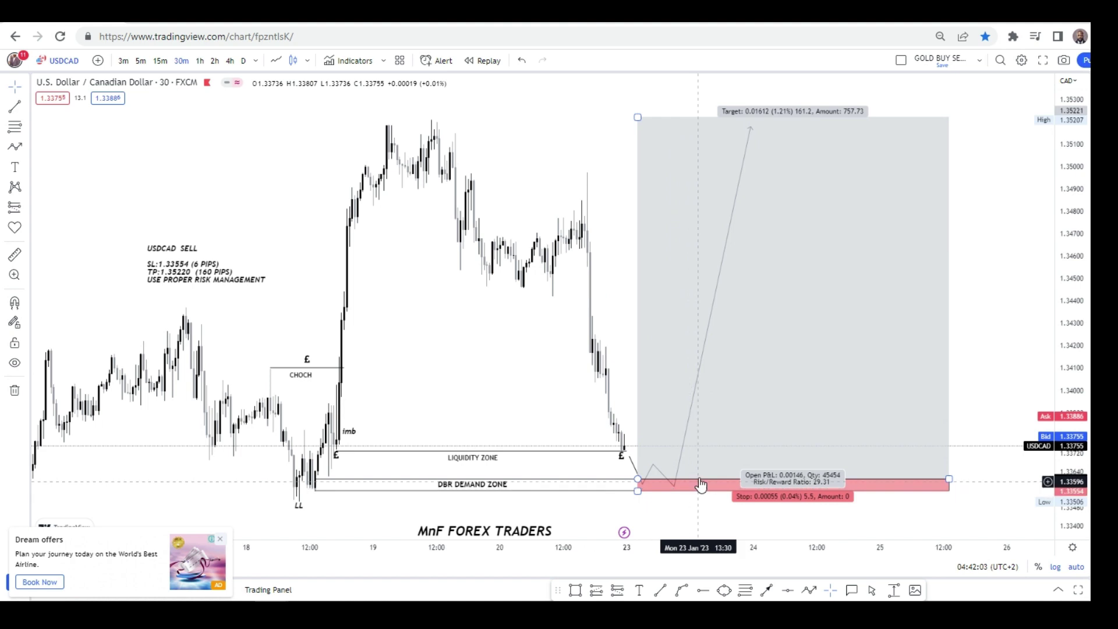
pyautogui.click(461, 384)
pyautogui.click(732, 417)
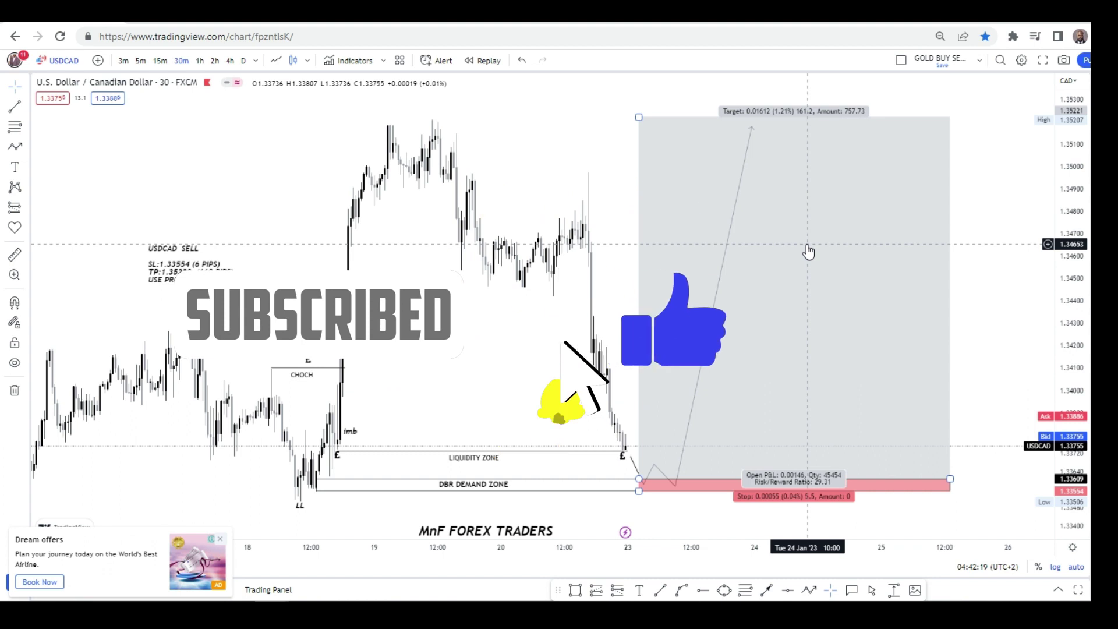
# Close the Dream offers ad and the Go ad-free popup, leaving the long position deselected.
pyautogui.click(524, 335)
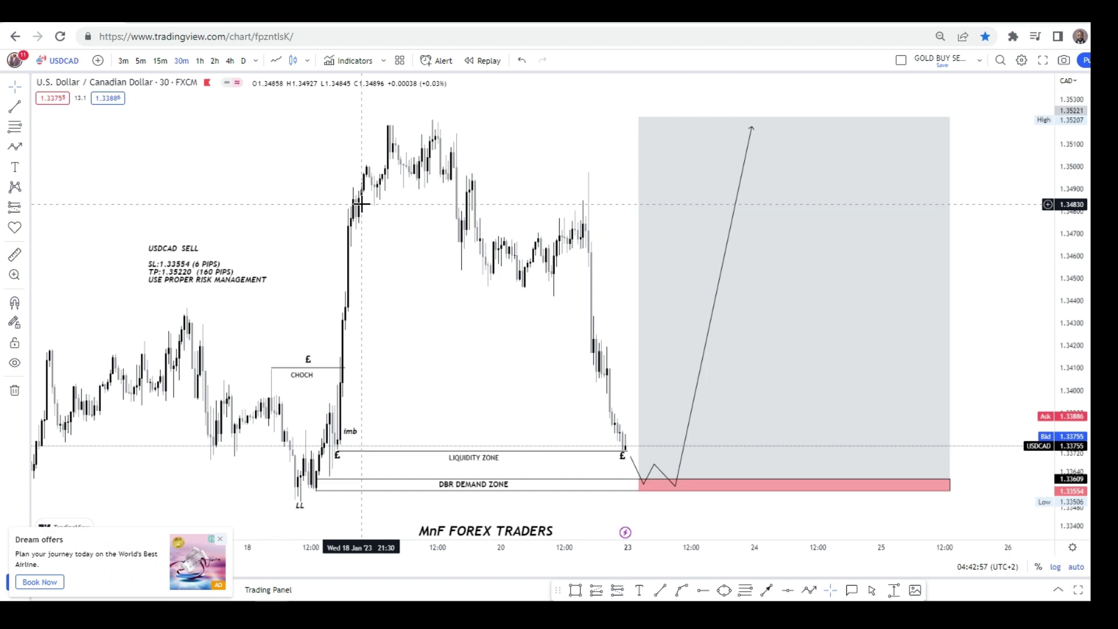
pyautogui.click(224, 546)
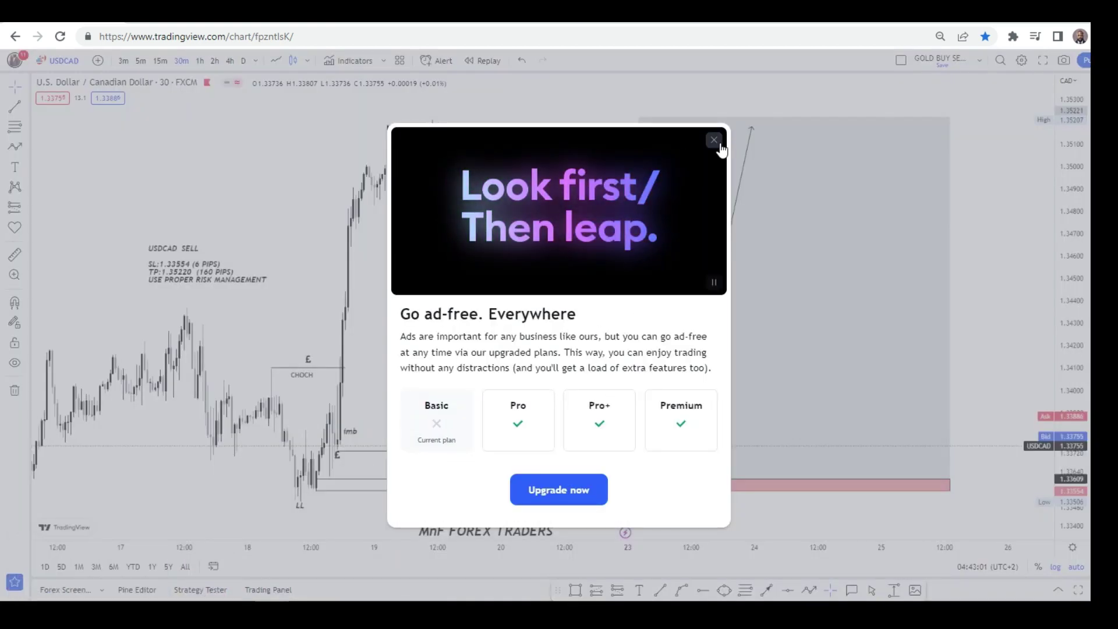
pyautogui.click(718, 143)
pyautogui.click(471, 239)
pyautogui.moveTo(470, 238); pyautogui.dragTo(460, 250)
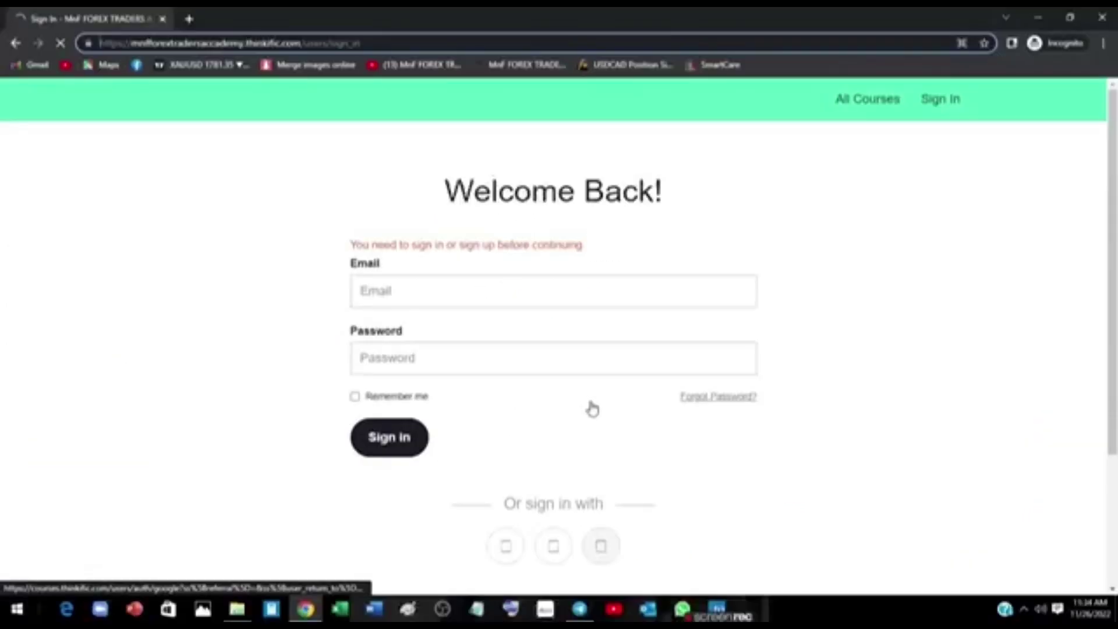
pyautogui.scroll(-3, 589, 407)
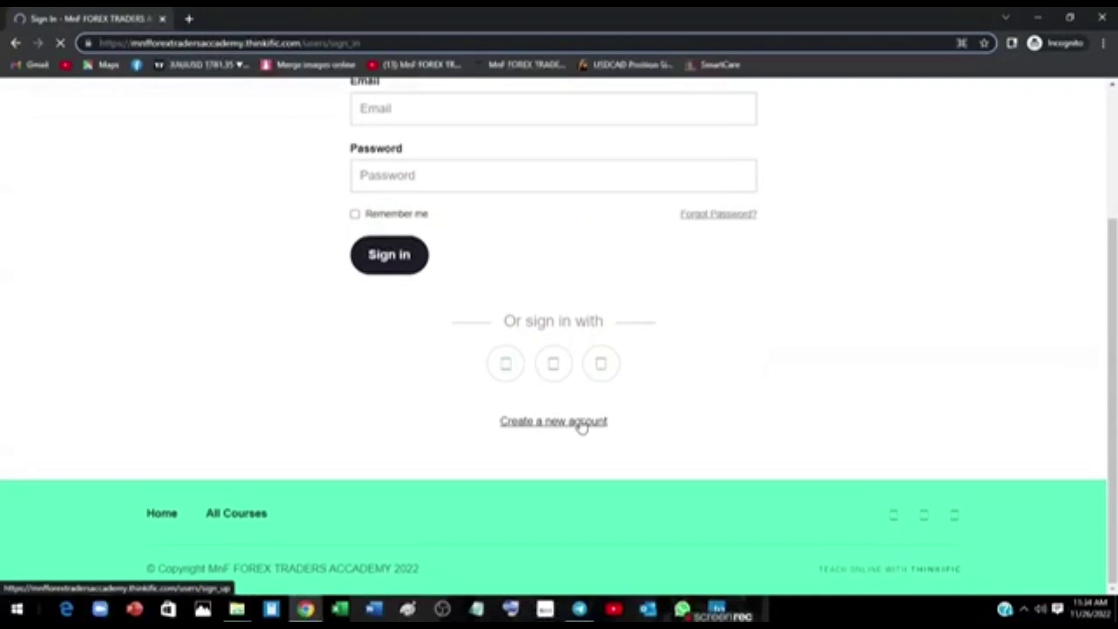
# Fill in the first name, last name and email address on the new account form.
pyautogui.click(582, 422)
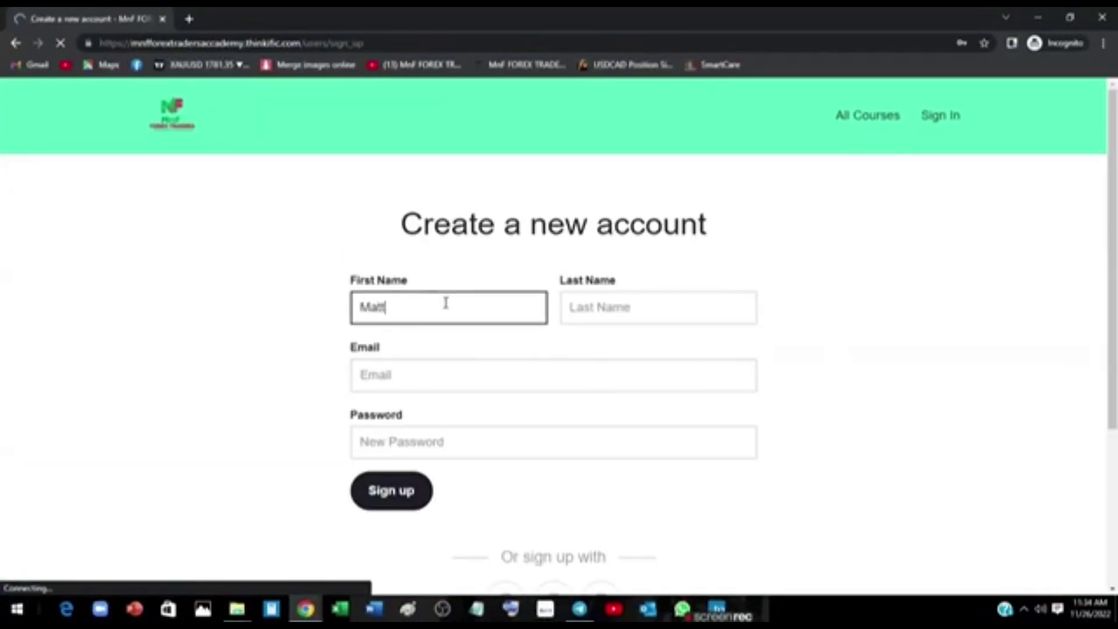
pyautogui.click(606, 315)
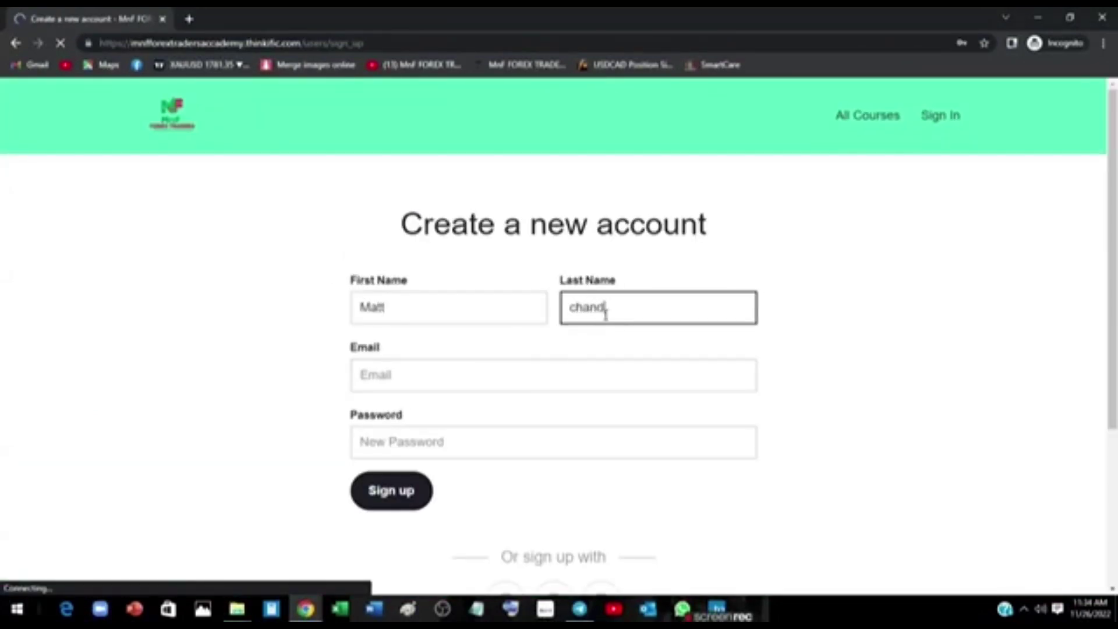
pyautogui.press('Tab')
pyautogui.click(538, 360)
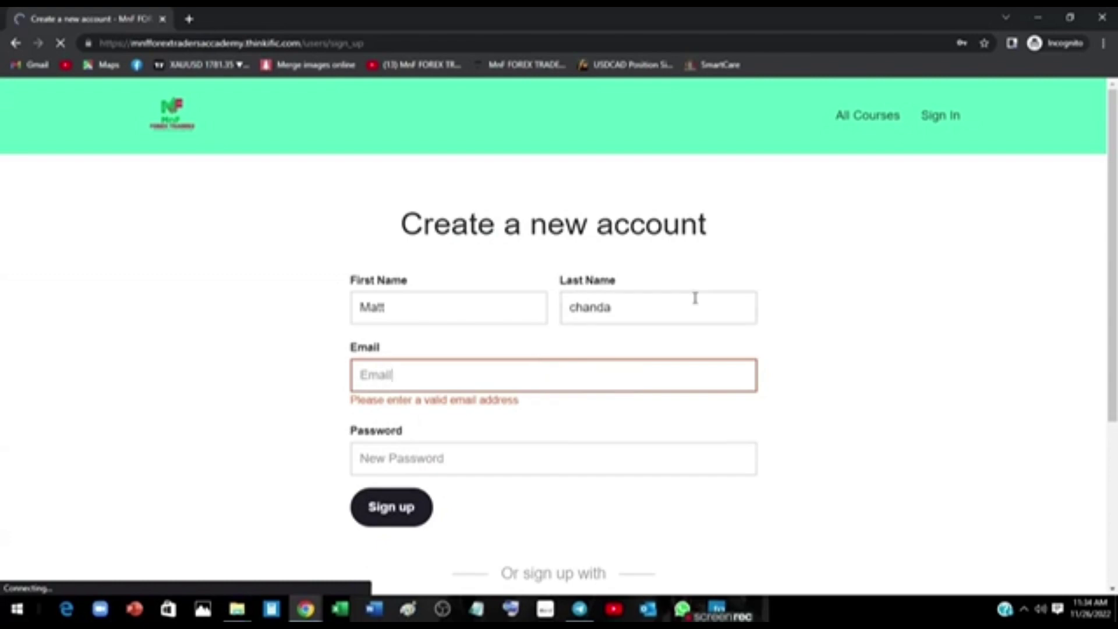
pyautogui.click(451, 372)
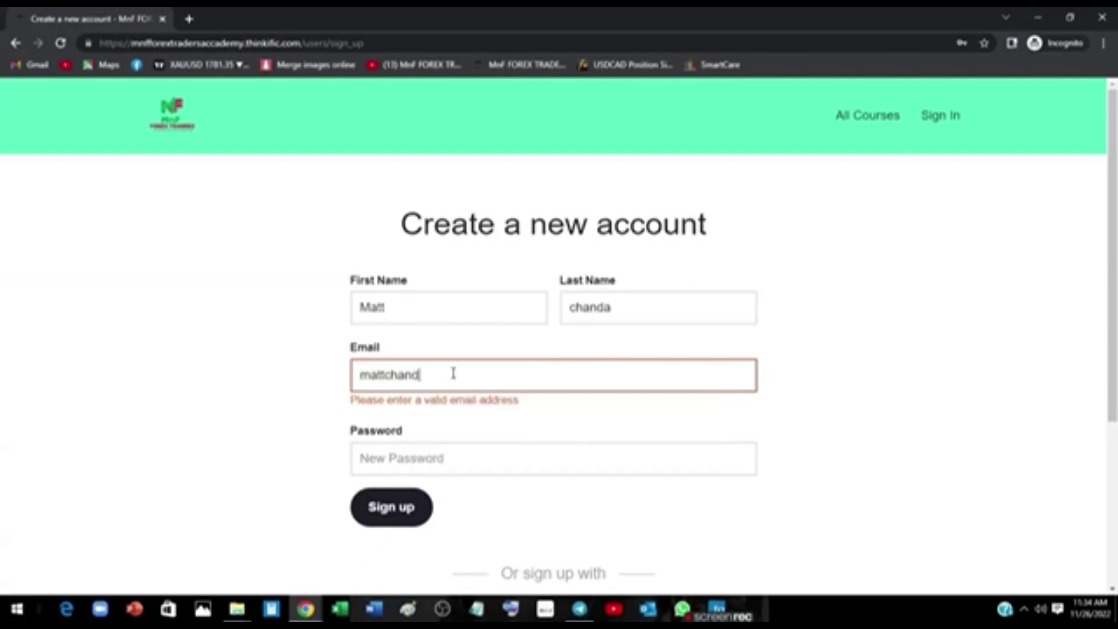
# Enter the account password and submit sign-up, re-entering the password after it clears.
pyautogui.click(435, 460)
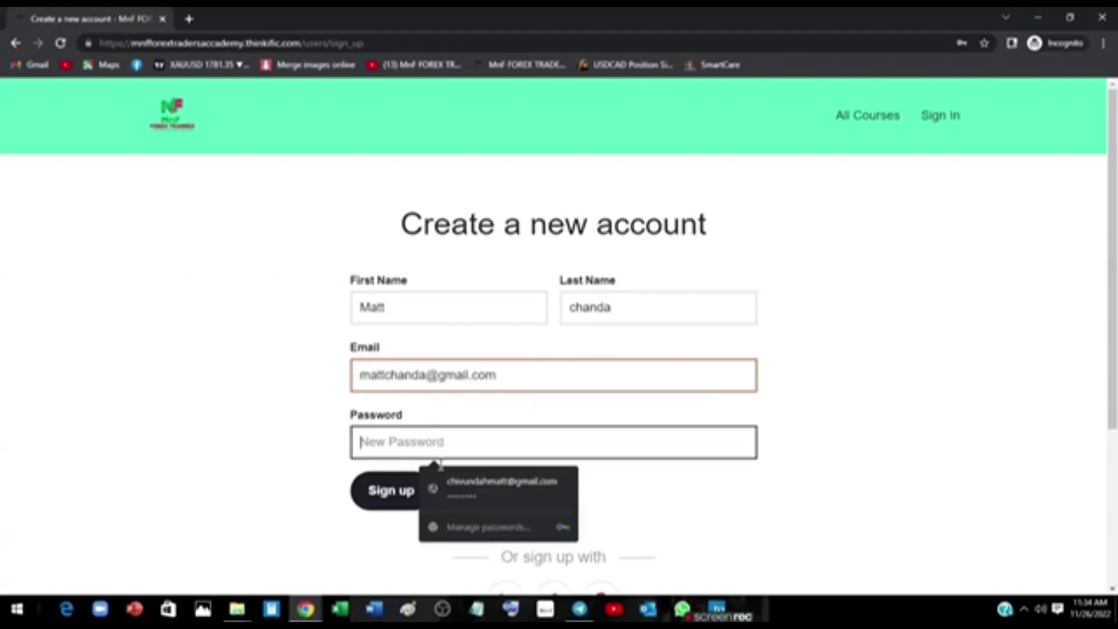
pyautogui.write('******')
pyautogui.click(391, 480)
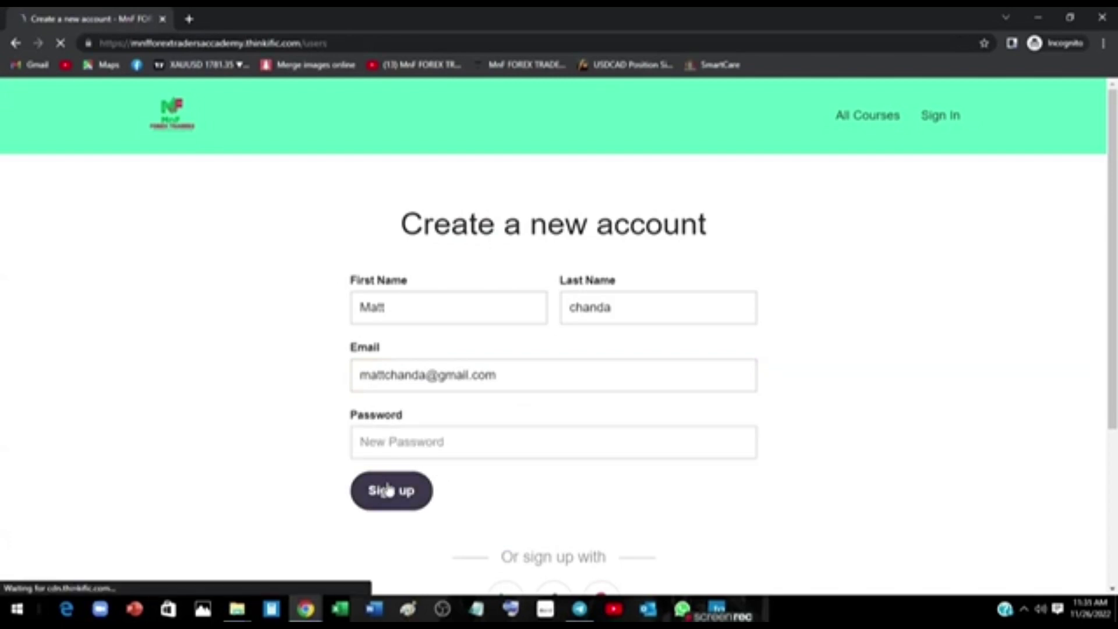
pyautogui.click(451, 449)
pyautogui.click(465, 438)
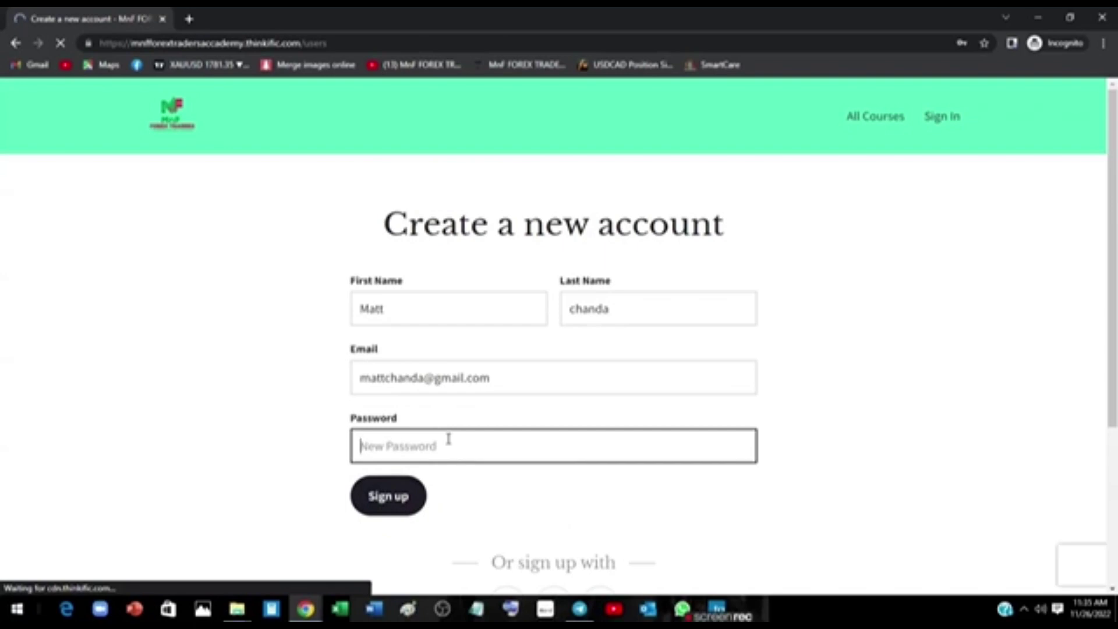
pyautogui.write('*********')
pyautogui.click(411, 509)
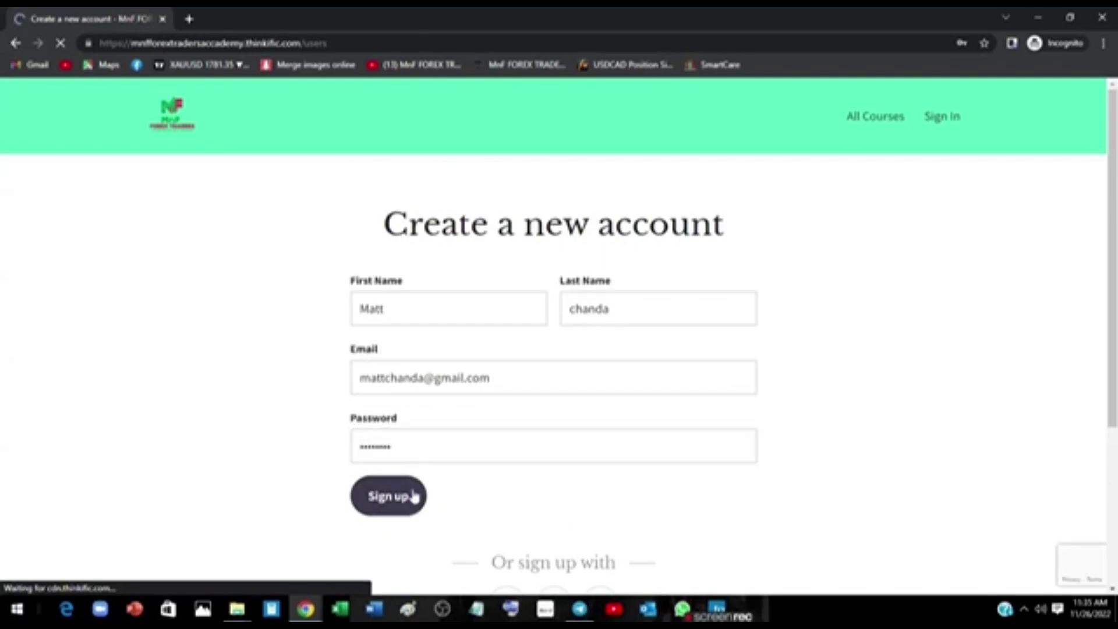
pyautogui.scroll(-5, 430, 481)
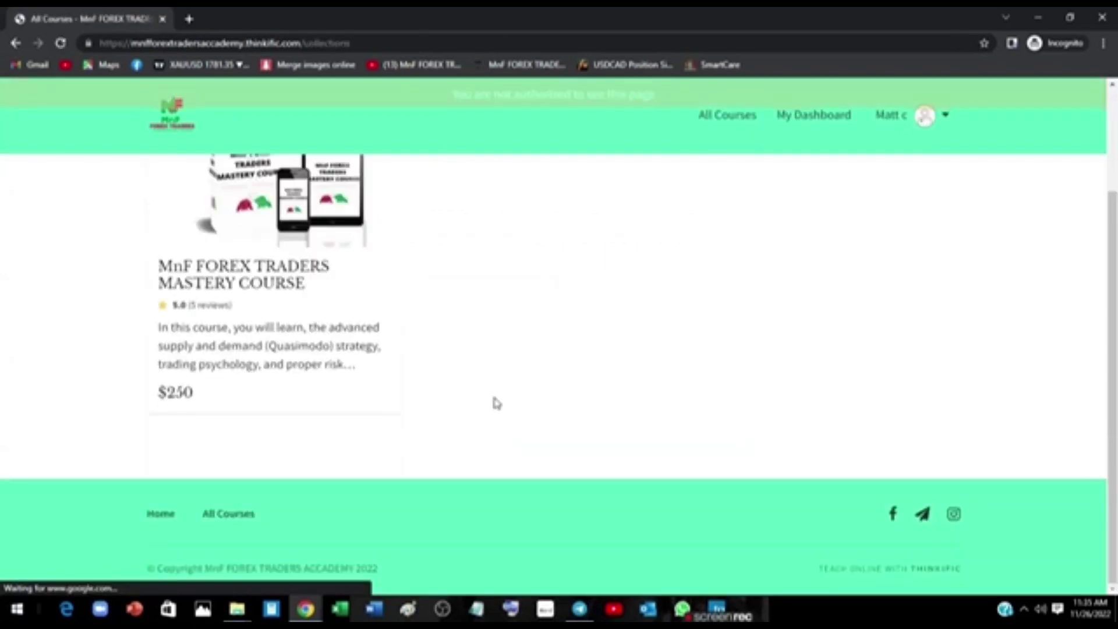
# Open the MnF FOREX TRADERS MASTERY COURSE and start its Free Preview lesson.
pyautogui.scroll(-5, 433, 428)
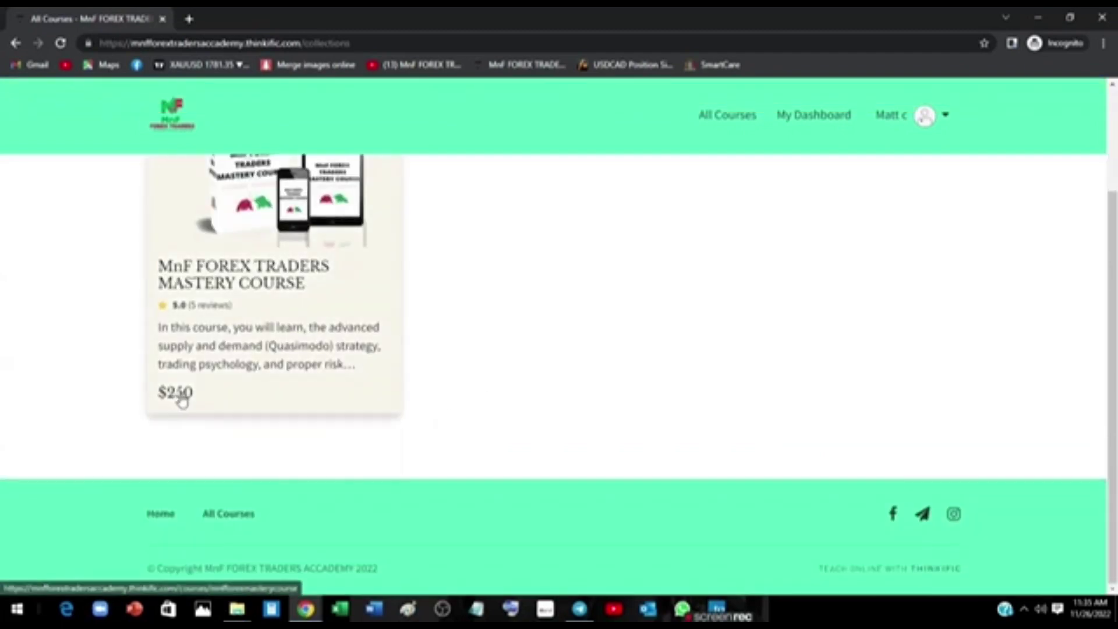
pyautogui.scroll(4, 192, 390)
pyautogui.scroll(-4, 284, 402)
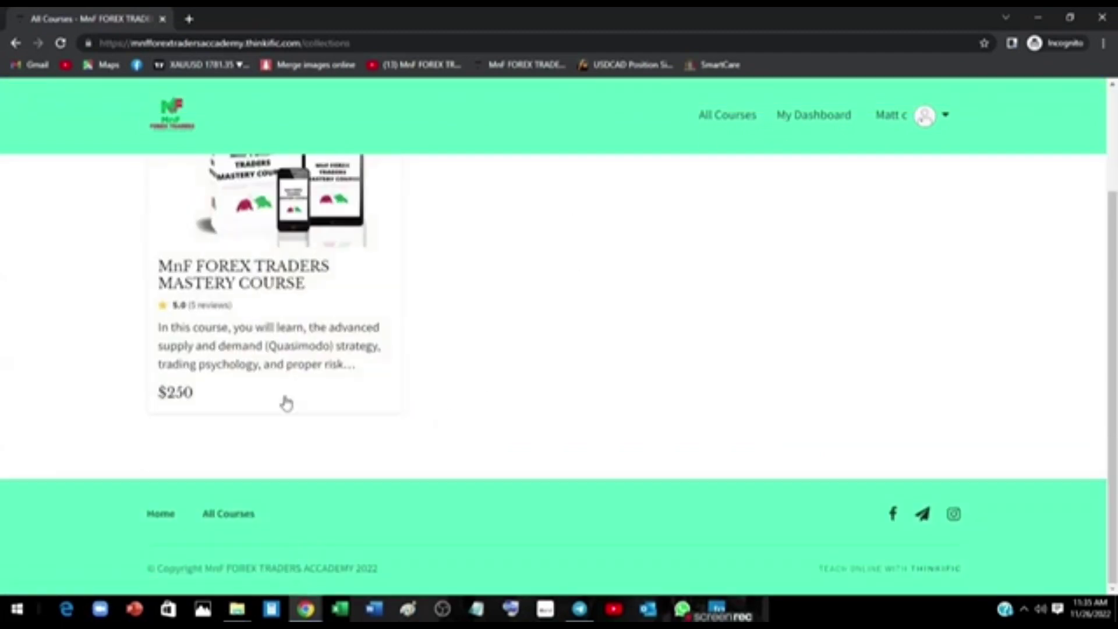
pyautogui.click(284, 402)
pyautogui.click(410, 510)
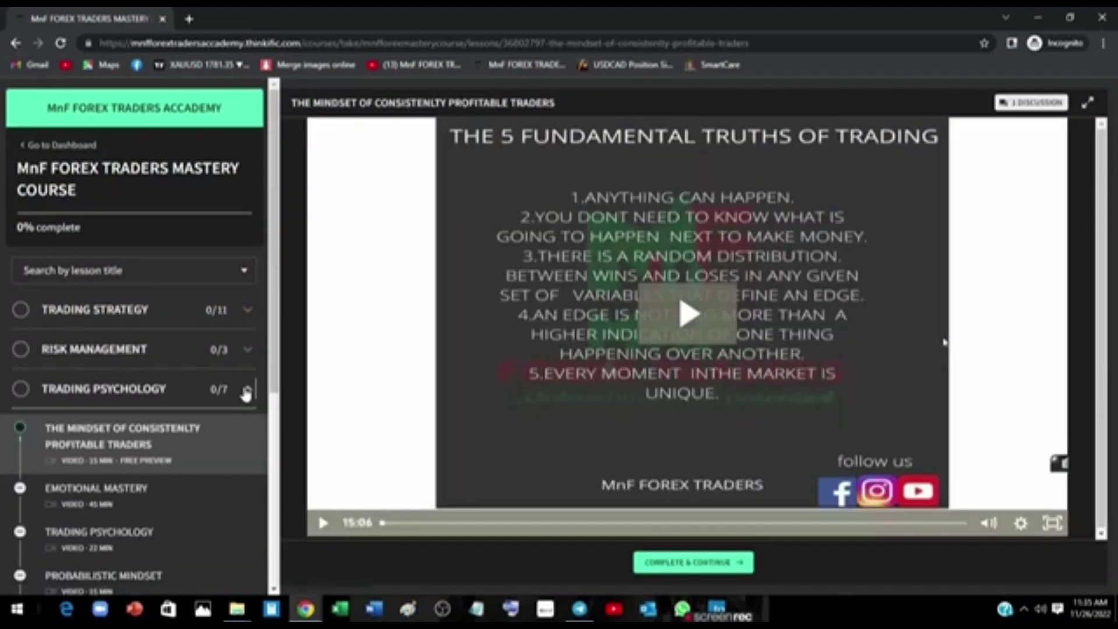
# Expand the Risk Management and Trading Psychology sections in the lesson sidebar.
pyautogui.click(256, 274)
pyautogui.click(256, 277)
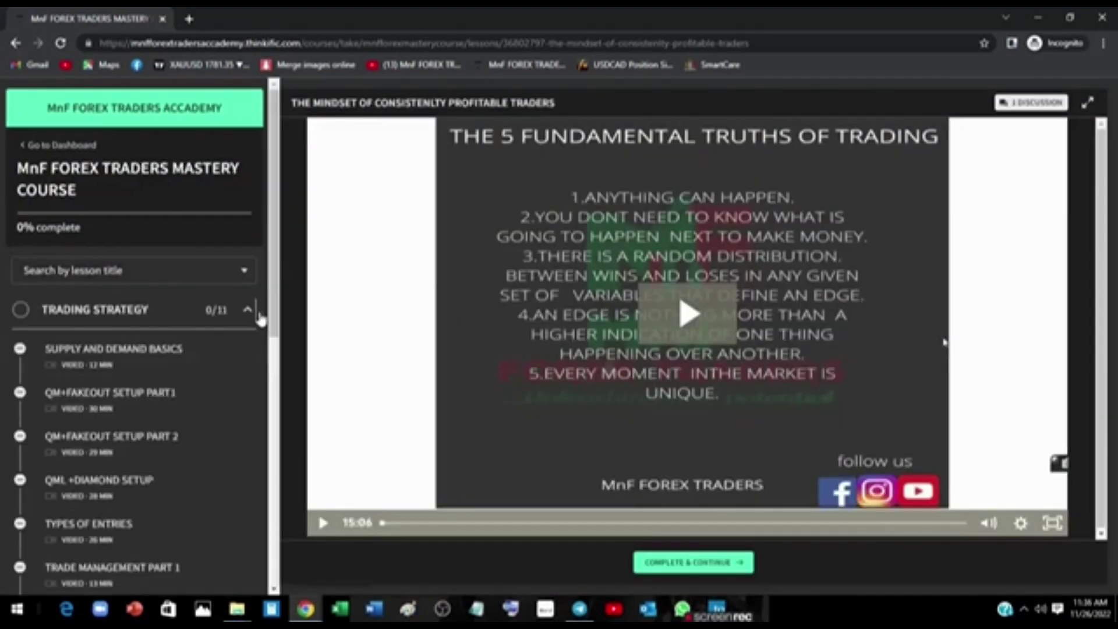
pyautogui.scroll(-6, 237, 349)
pyautogui.scroll(5, 237, 350)
pyautogui.scroll(-6, 158, 439)
pyautogui.click(198, 406)
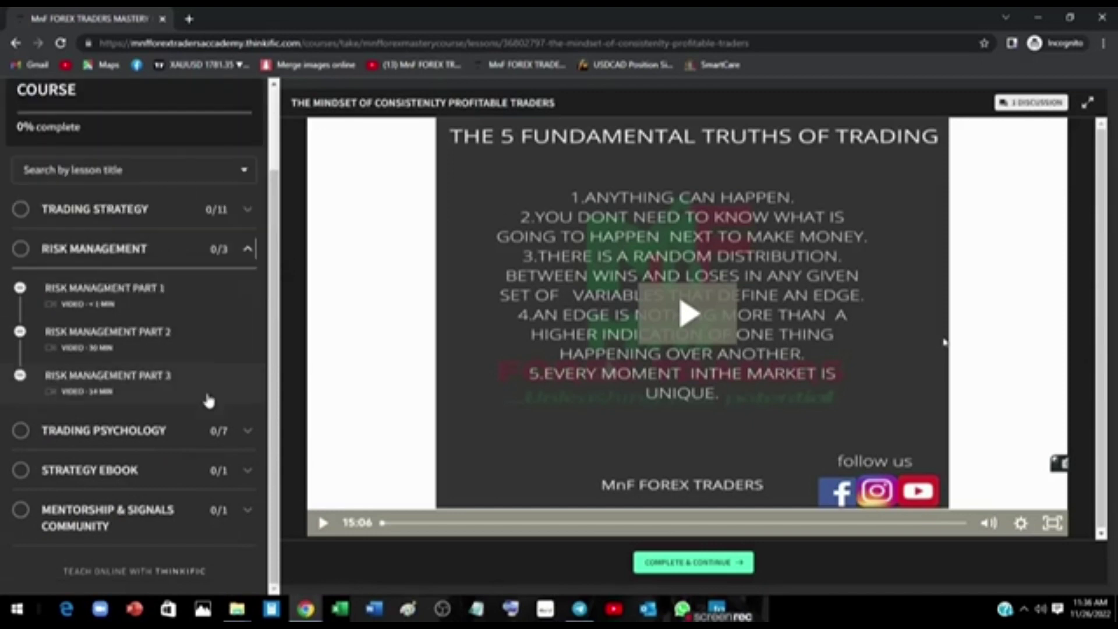
pyautogui.click(237, 429)
# Expand Strategy Ebook and Mentorship & Signals Community to show the Telegram Links entry.
pyautogui.click(230, 479)
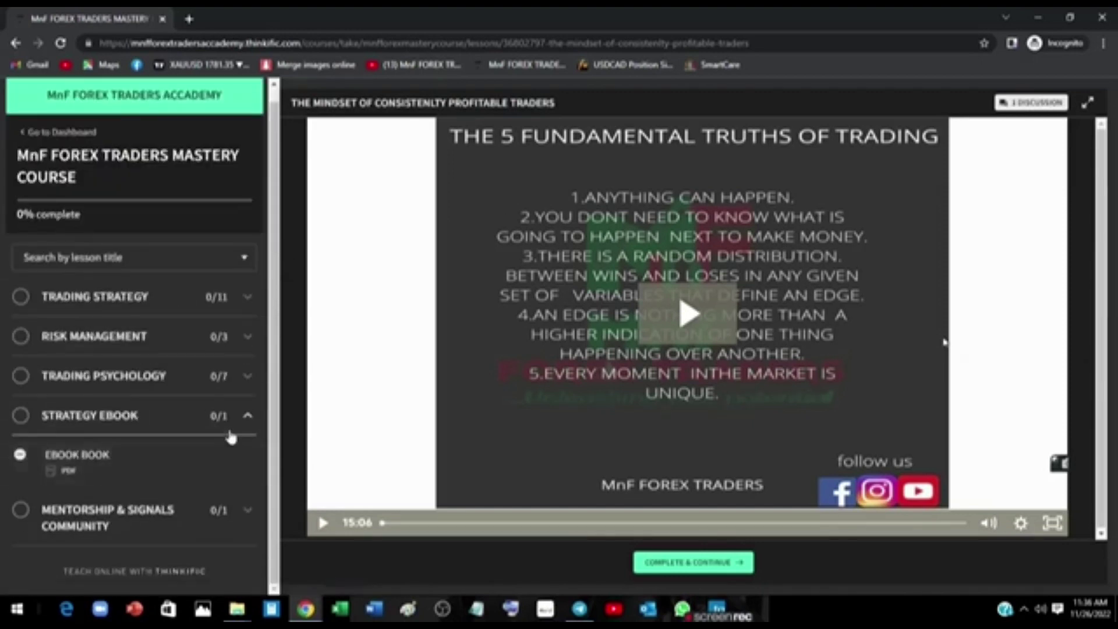
pyautogui.click(249, 427)
pyautogui.click(249, 426)
pyautogui.click(239, 524)
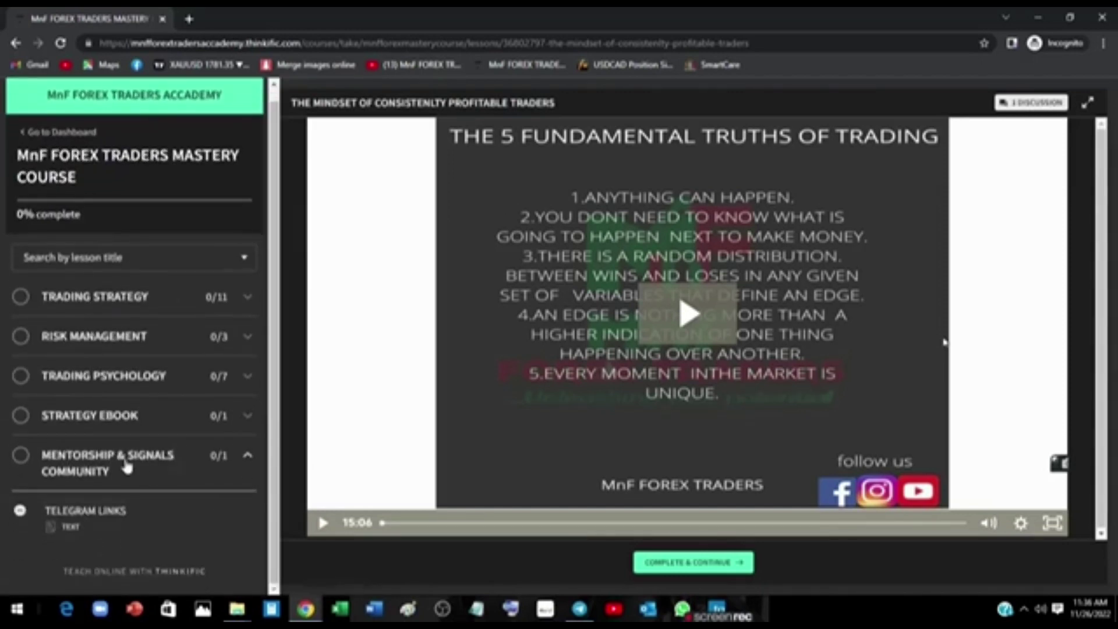
pyautogui.click(175, 466)
pyautogui.click(230, 469)
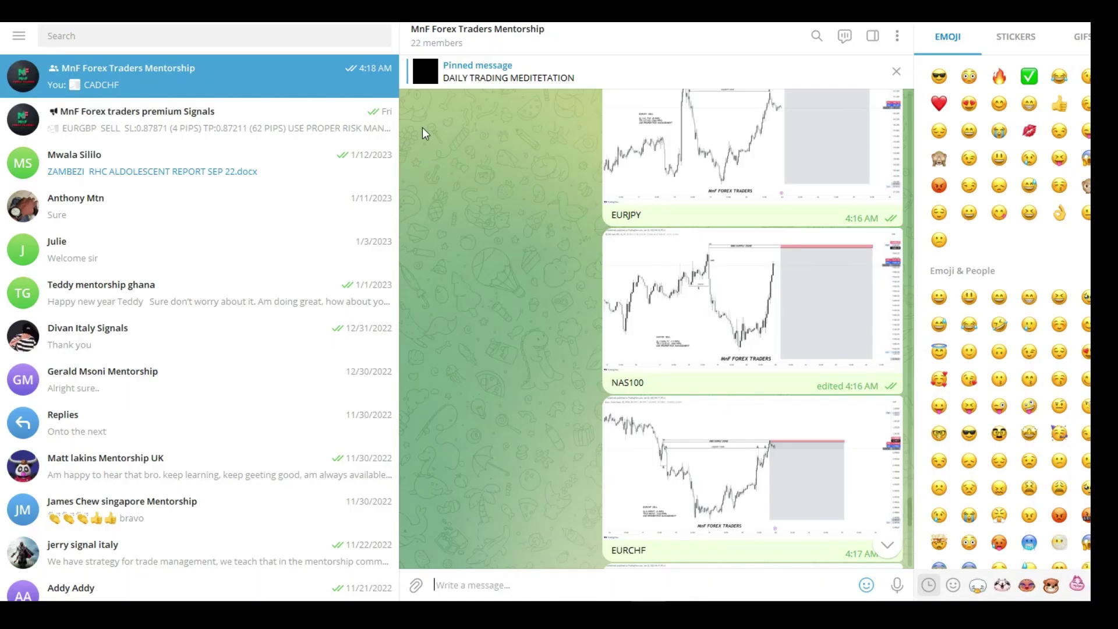
# Browse the mentorship group's January 22 forecast charts, then return to the TradingView USDCAD window.
pyautogui.scroll(10, 558, 172)
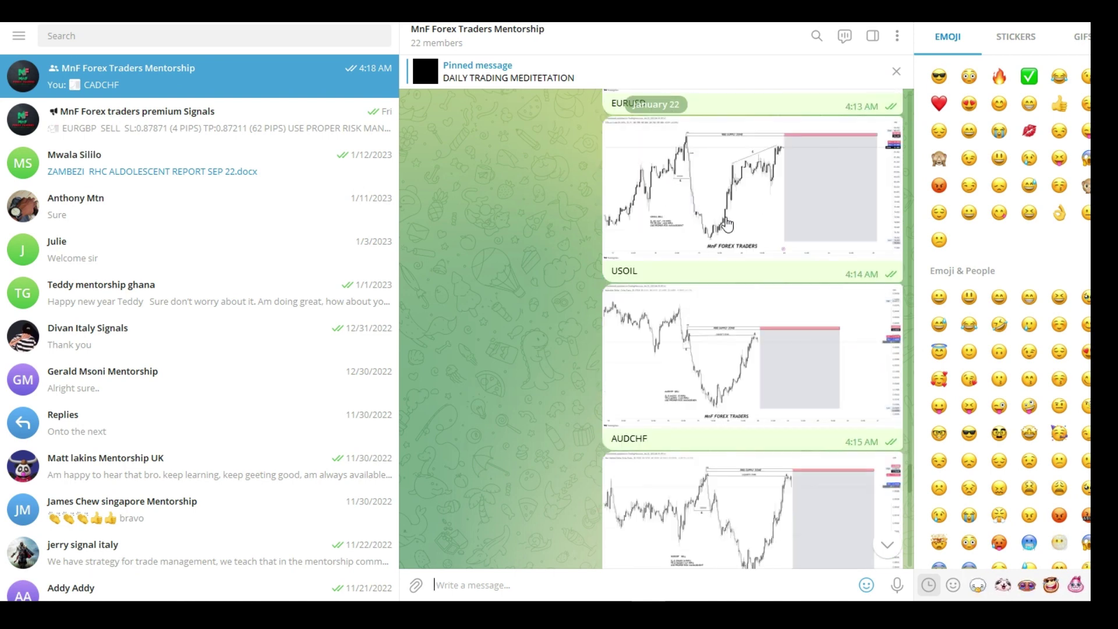
pyautogui.scroll(2, 696, 215)
pyautogui.scroll(2, 706, 204)
pyautogui.scroll(2, 707, 203)
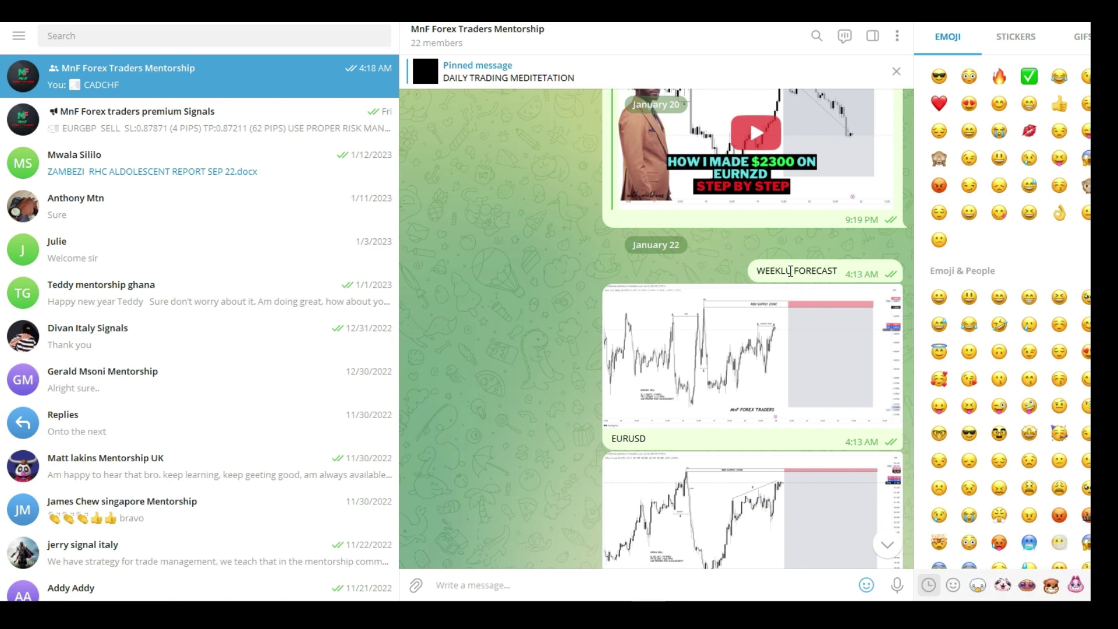
pyautogui.scroll(-2, 791, 284)
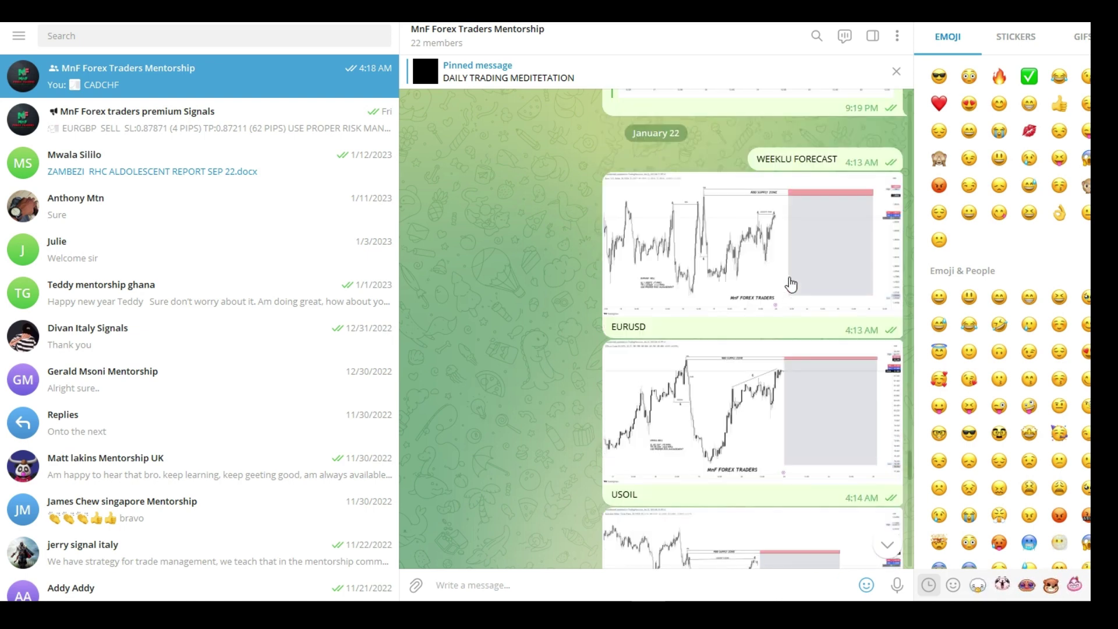
pyautogui.scroll(-2, 790, 284)
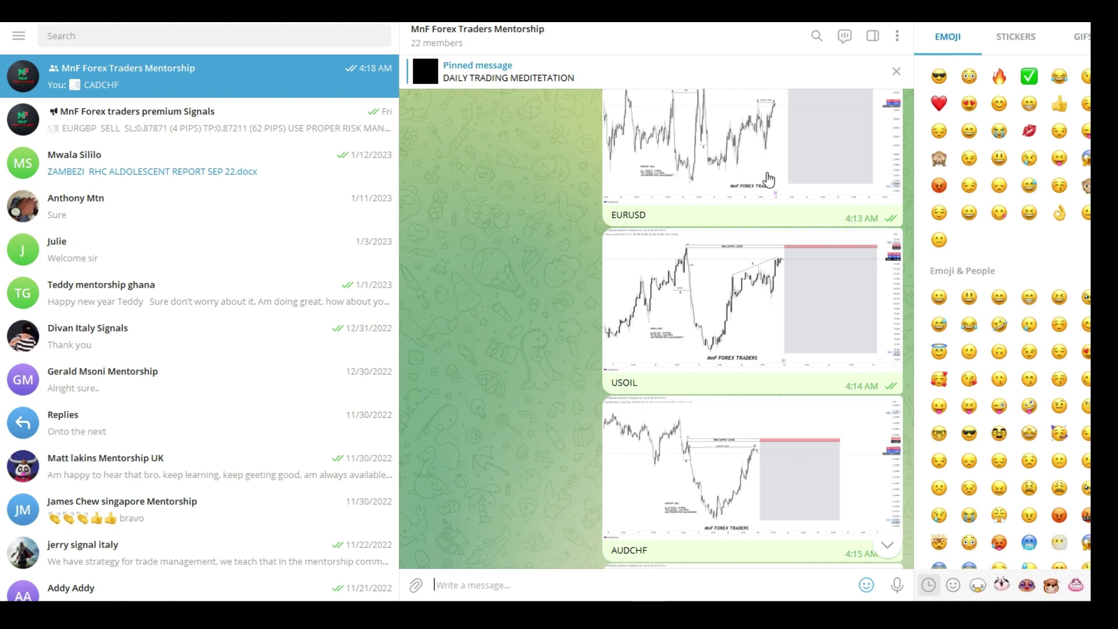
pyautogui.scroll(-10, 772, 169)
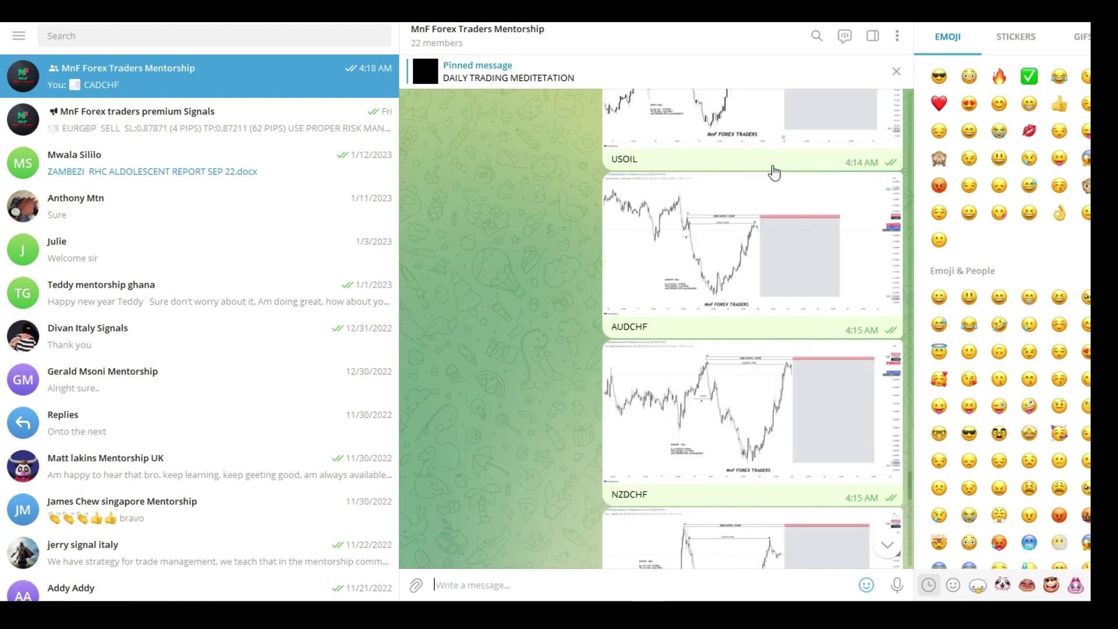
pyautogui.scroll(-14, 774, 169)
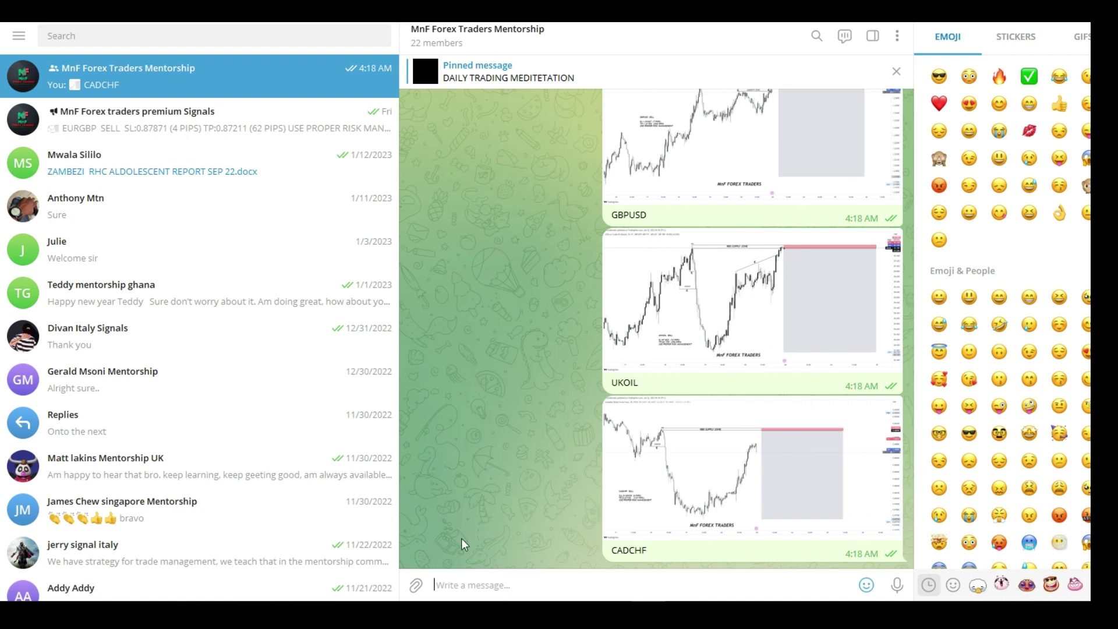
pyautogui.scroll(8, 768, 389)
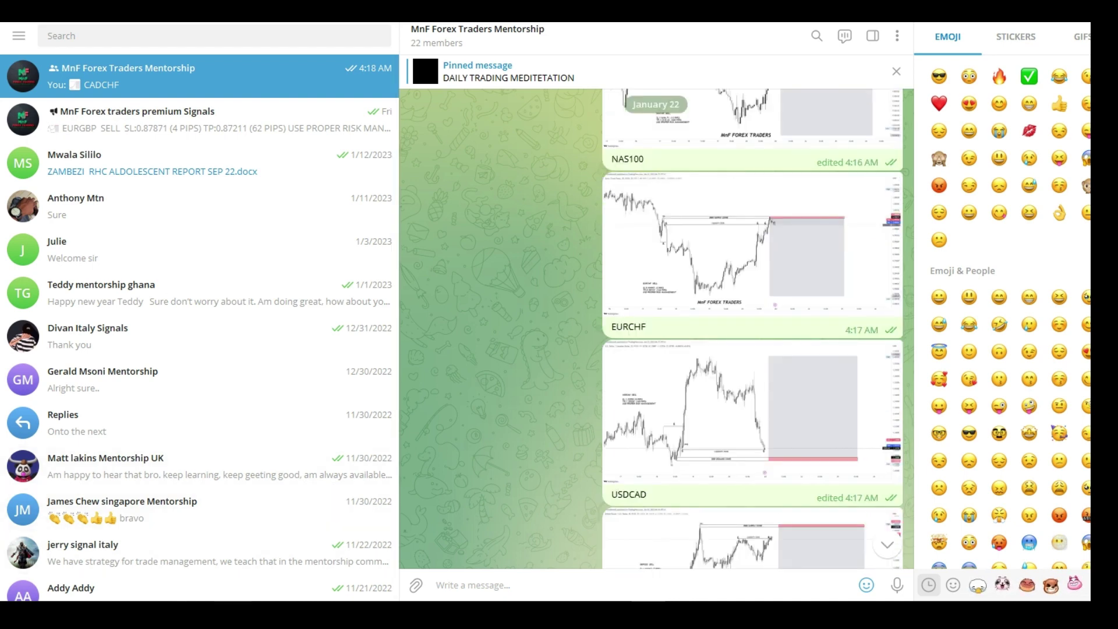
pyautogui.moveTo(271, 615)
pyautogui.click(196, 559)
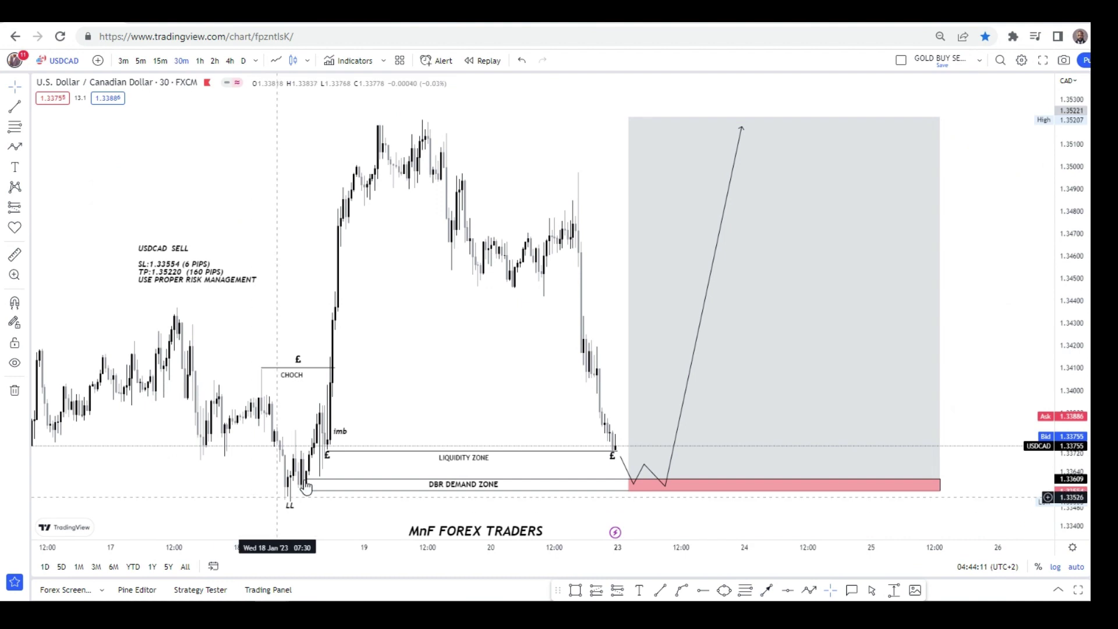
# Pan the USDCAD 30-minute chart to reveal earlier candles behind the CHOCH and DBR annotations.
pyautogui.moveTo(525, 297); pyautogui.dragTo(523, 326)
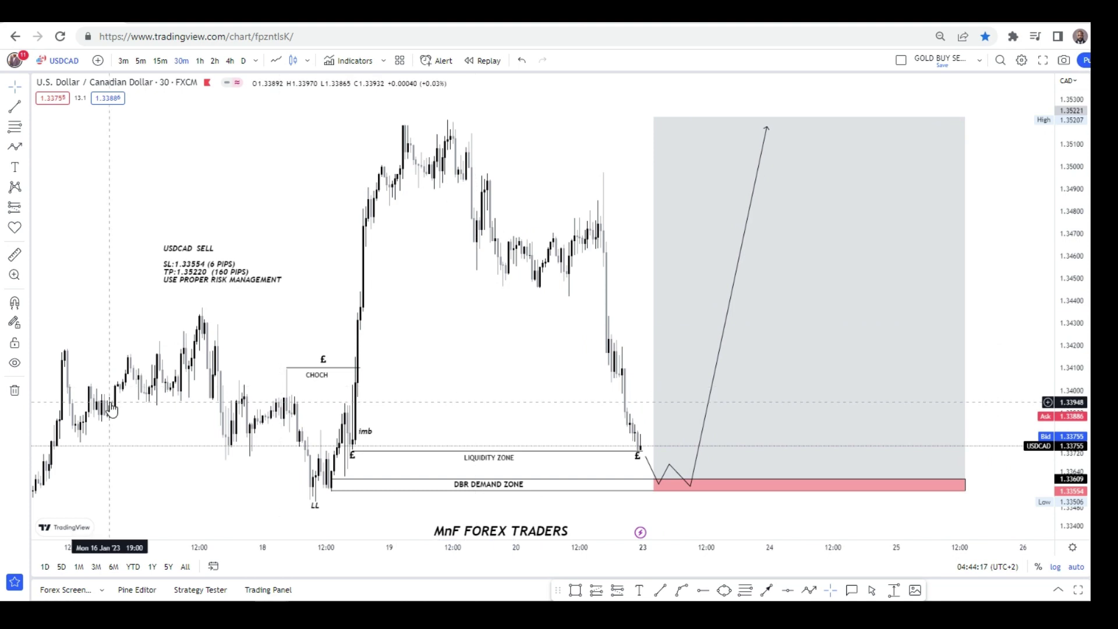